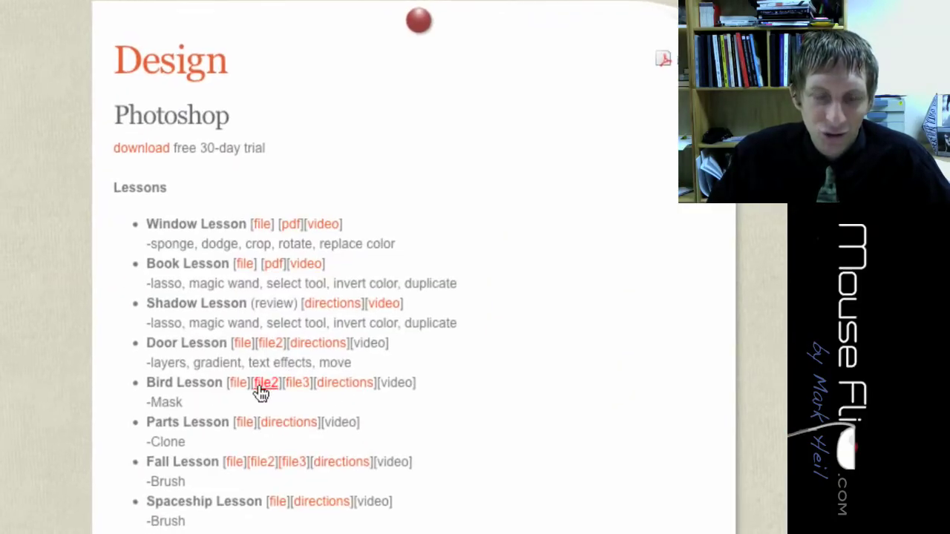
Save the Bird Lesson's bird2.jpg image and return to the Courses – Graphics page.
left_click(261, 391)
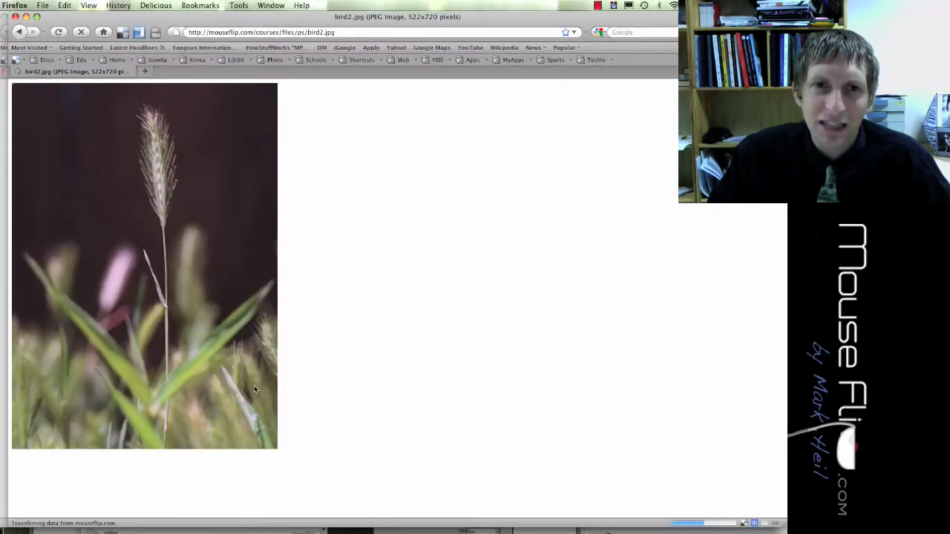
right_click(199, 257)
left_click(211, 285)
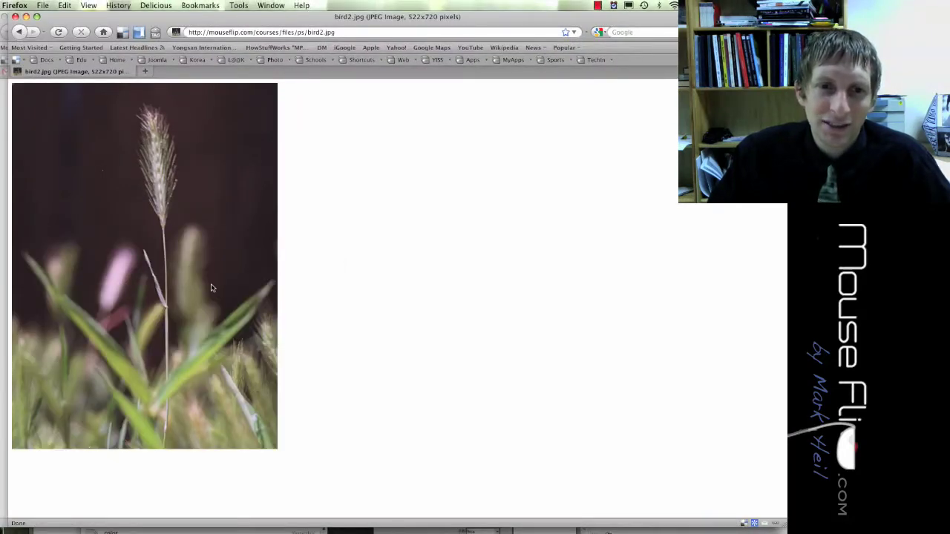
key("Return")
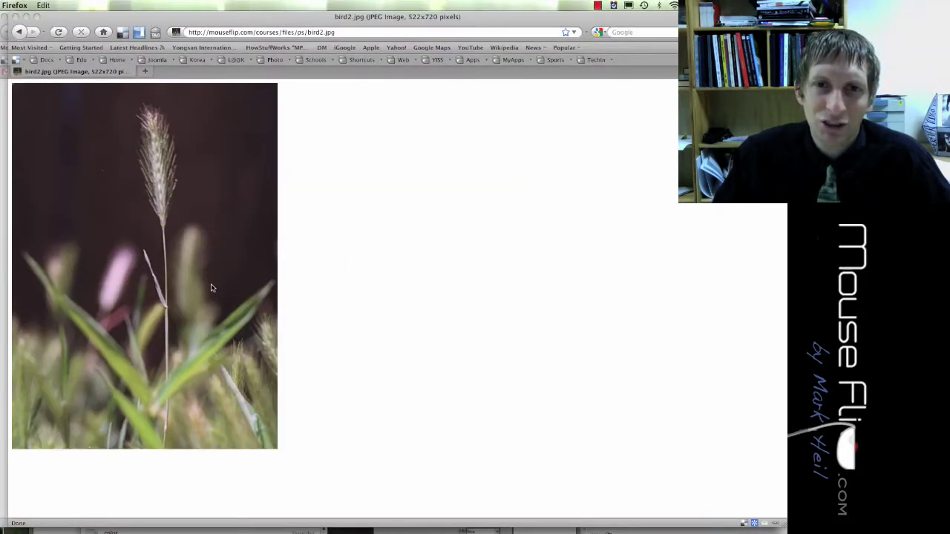
left_click(24, 33)
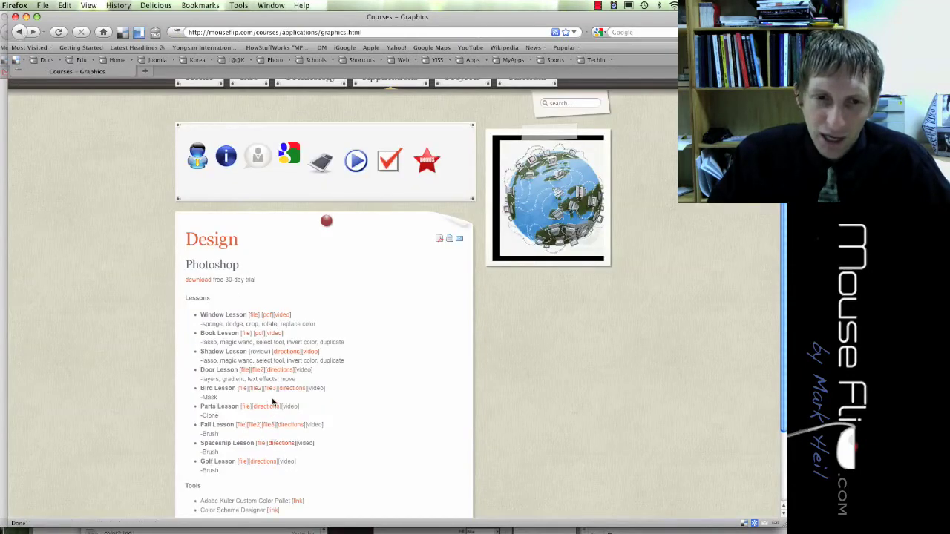
Save the Bird Lesson's bird3.jpg image and return to the Courses – Graphics page.
left_click(270, 389)
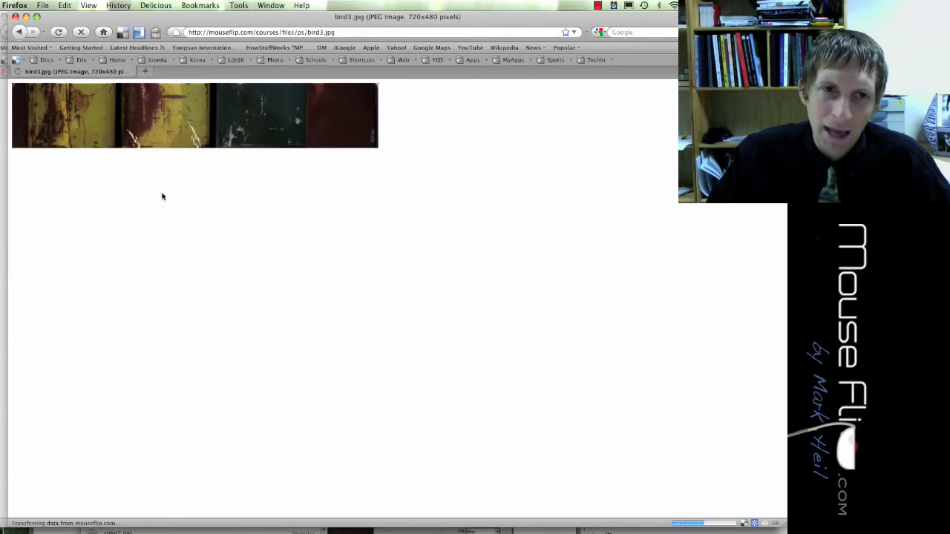
right_click(134, 153)
left_click(168, 194)
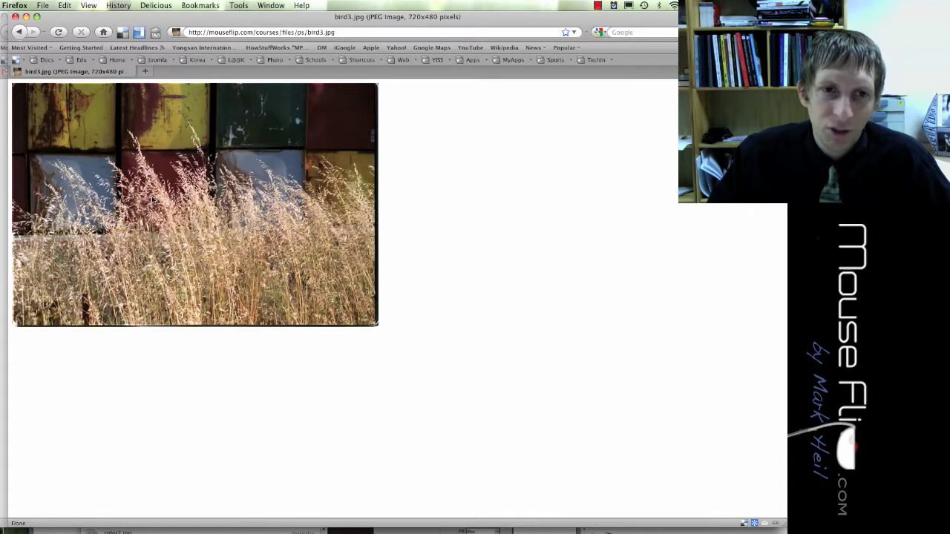
key("Return")
left_click(20, 32)
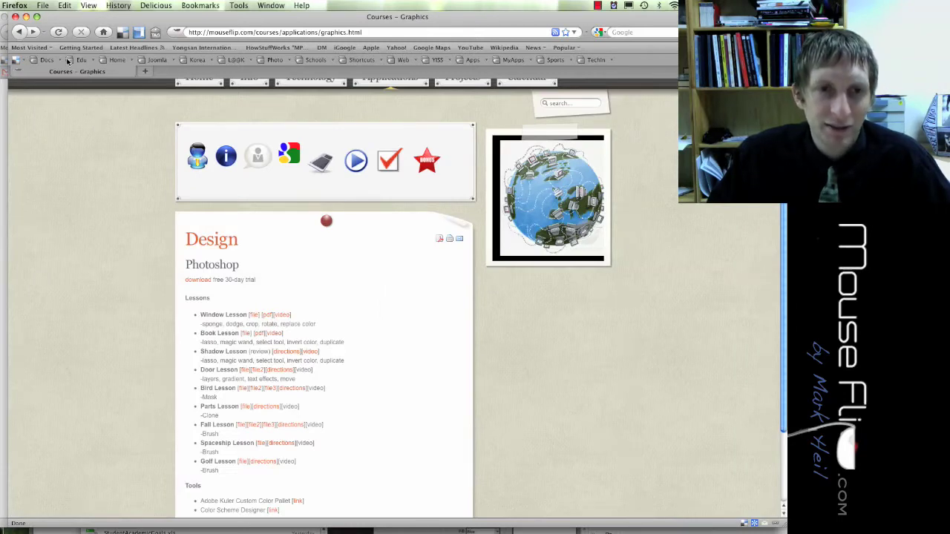
Switch to Photoshop and enlarge the bird2.jpg window around the image.
key("super+Tab")
key("F11")
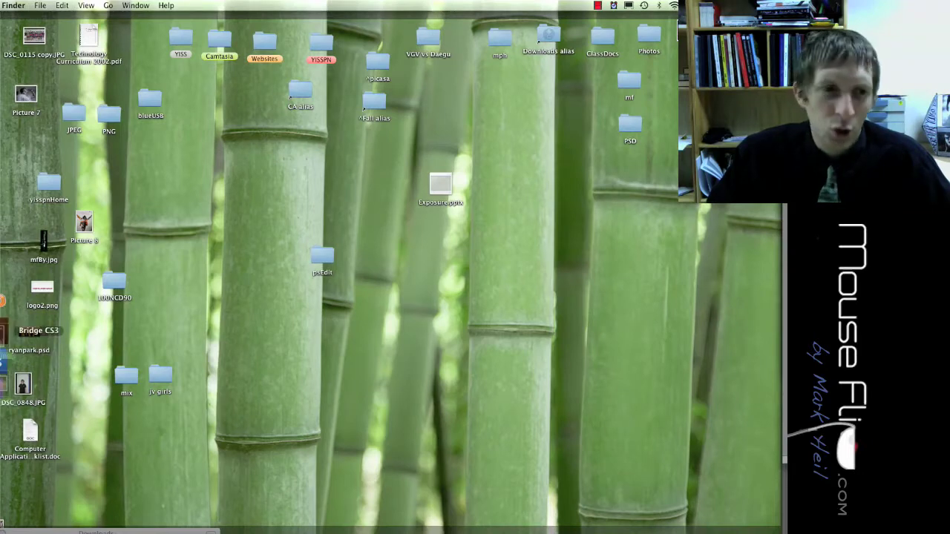
left_click(3, 359)
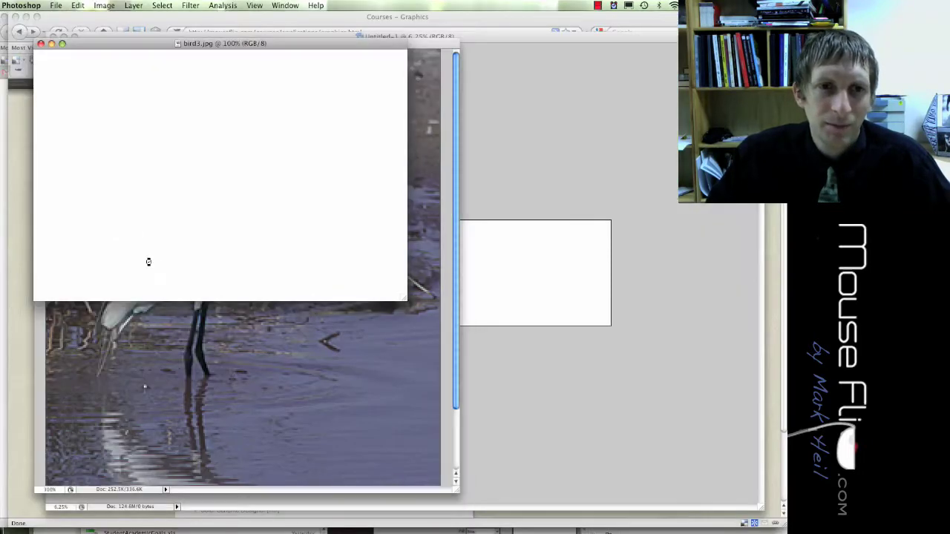
left_click_drag(219, 52, 217, 46)
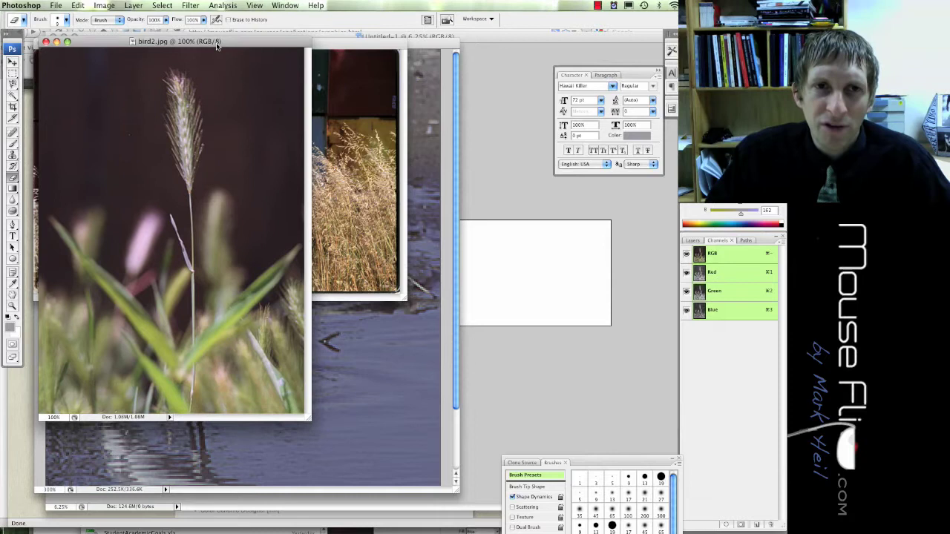
left_click_drag(309, 418, 351, 460)
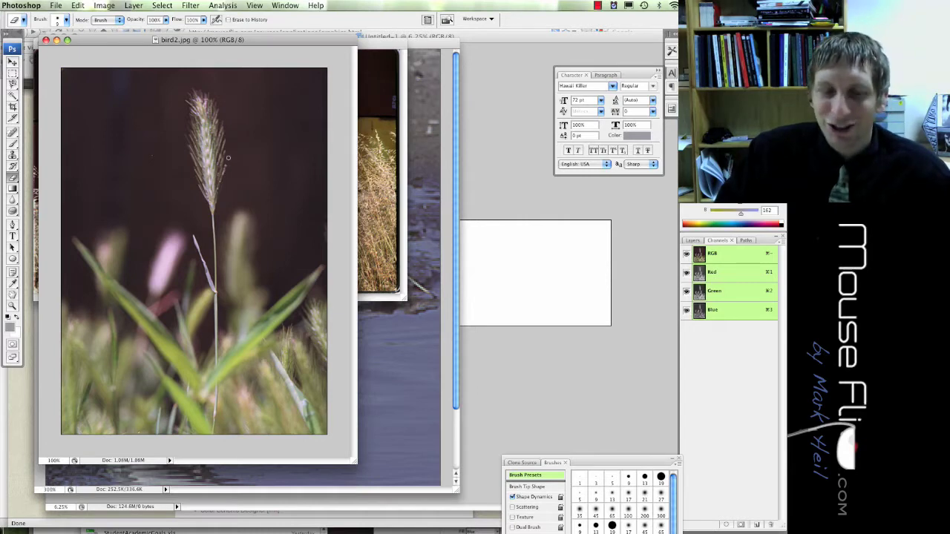
Try the Magnetic Lasso, then Magic Wand-select the dark background and deselect it.
key("l")
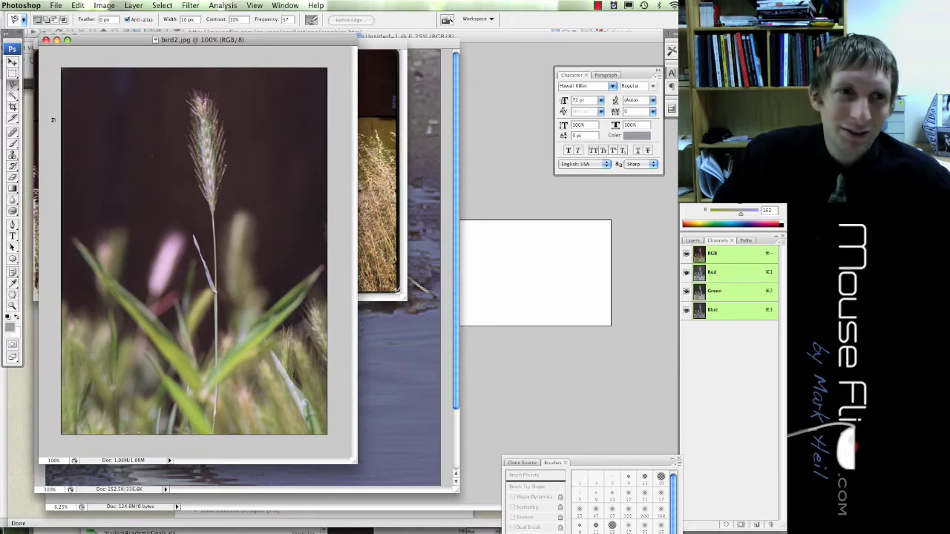
key("w")
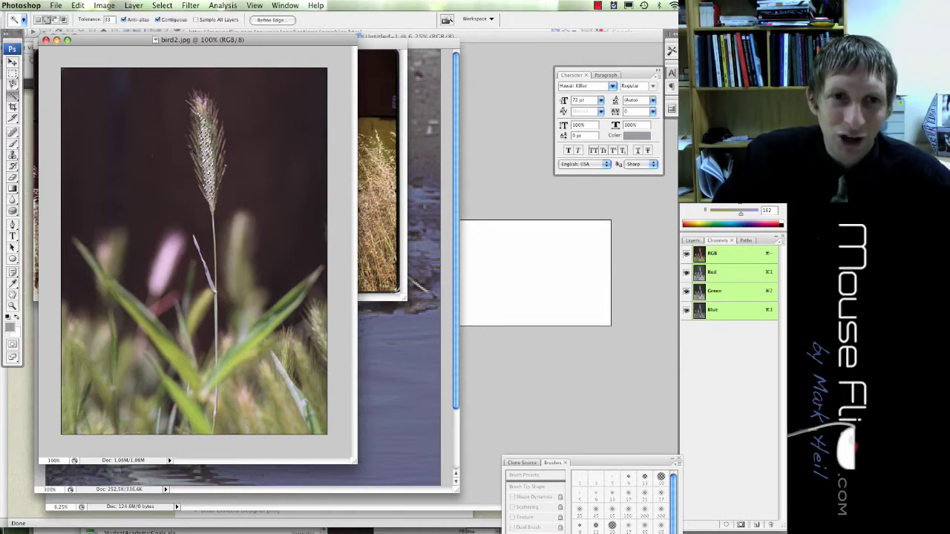
left_click(120, 77)
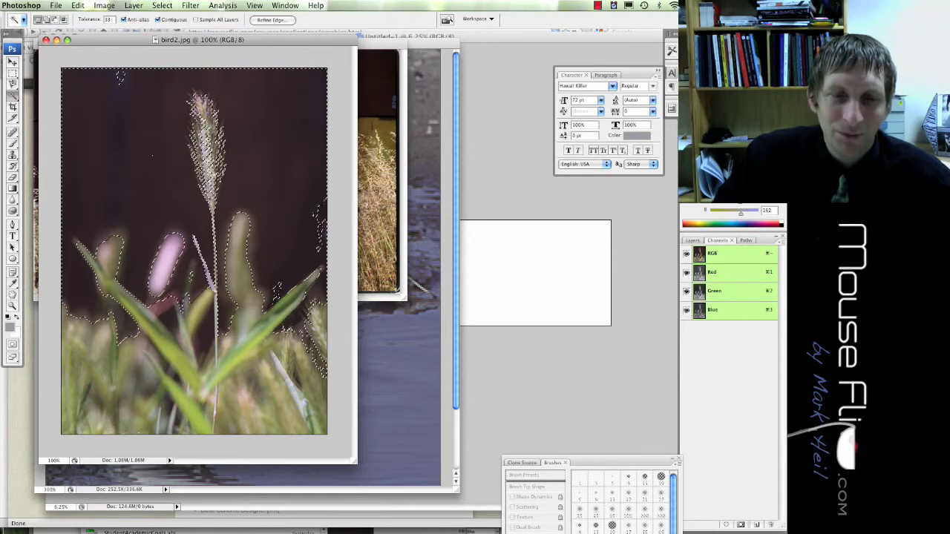
key("super+d")
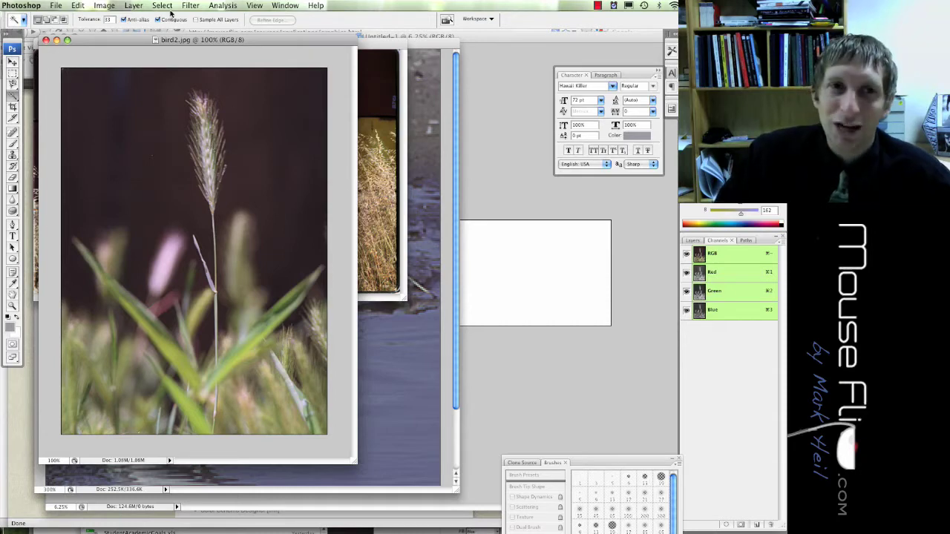
Open Filter > Extract on bird2.jpg.
left_click(134, 6)
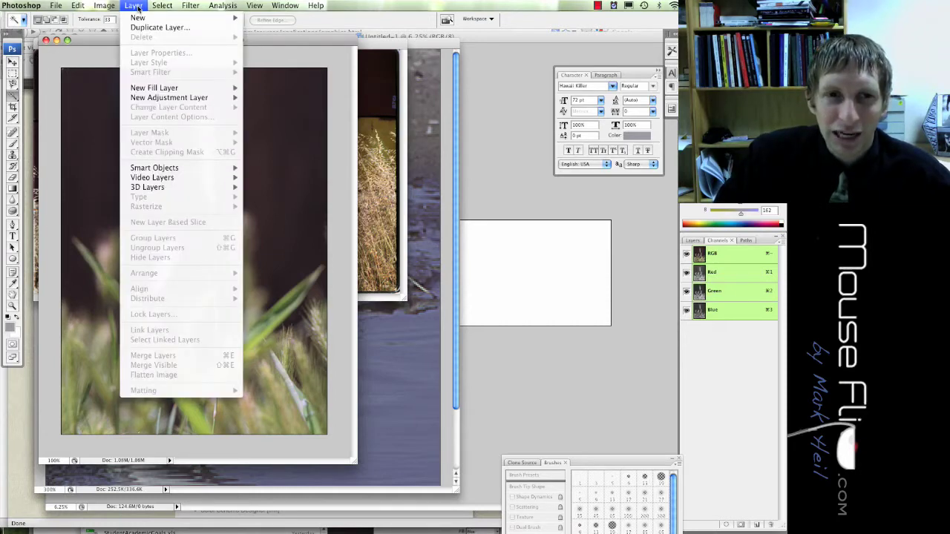
left_click(255, 58)
left_click(180, 9)
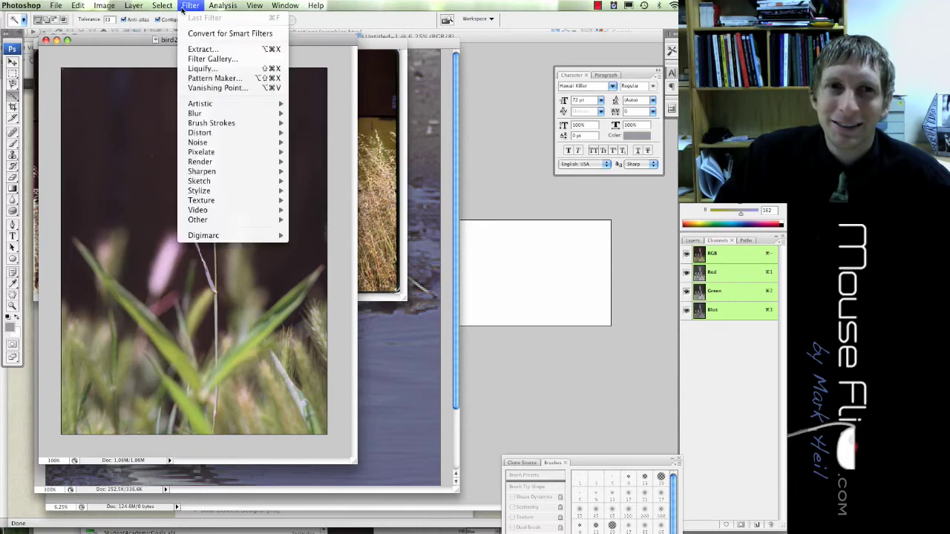
left_click(208, 54)
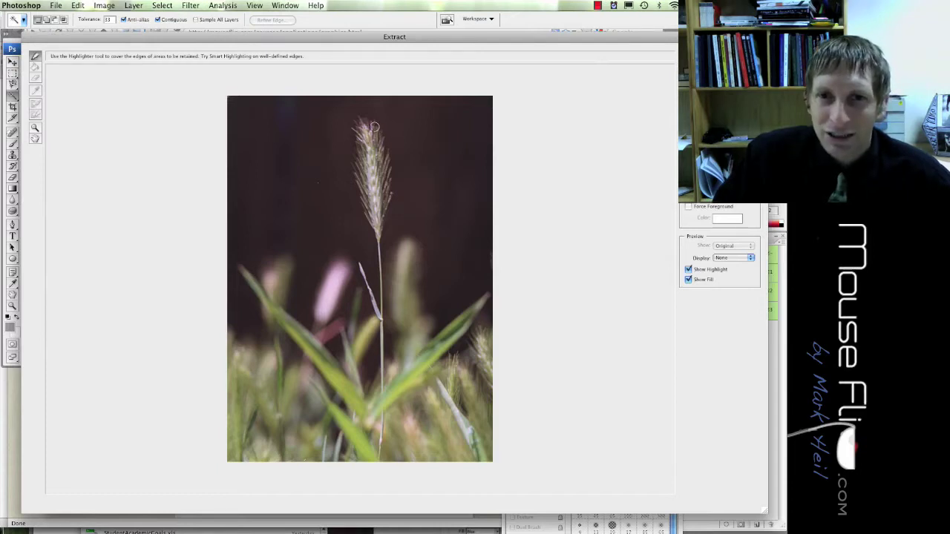
Trace an edge highlight around the seed head's tip, left edge, stem and right edge.
left_click_drag(371, 125, 359, 129)
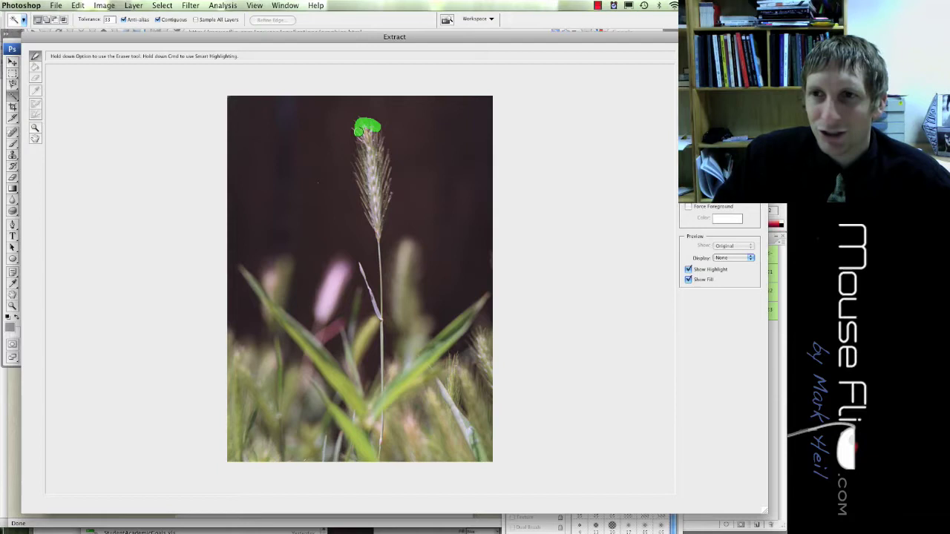
key("super+z")
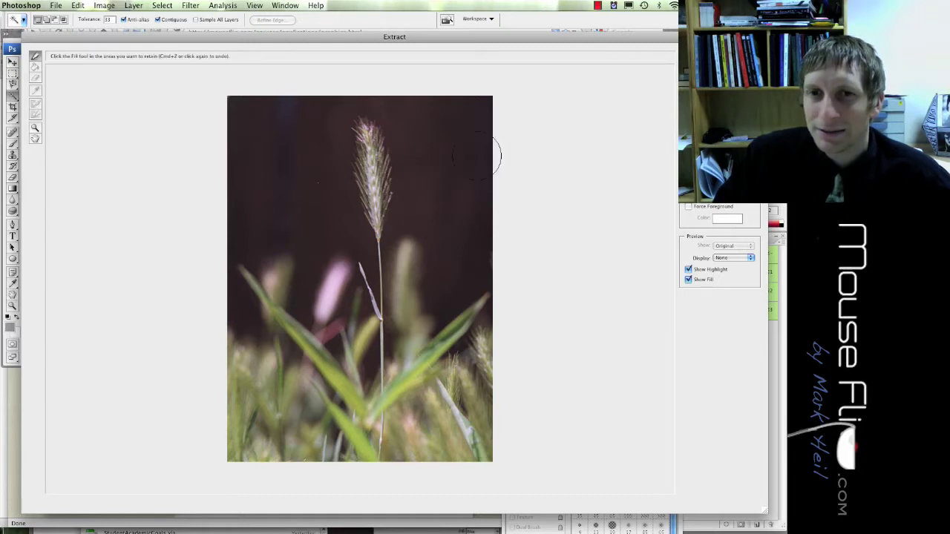
key("g")
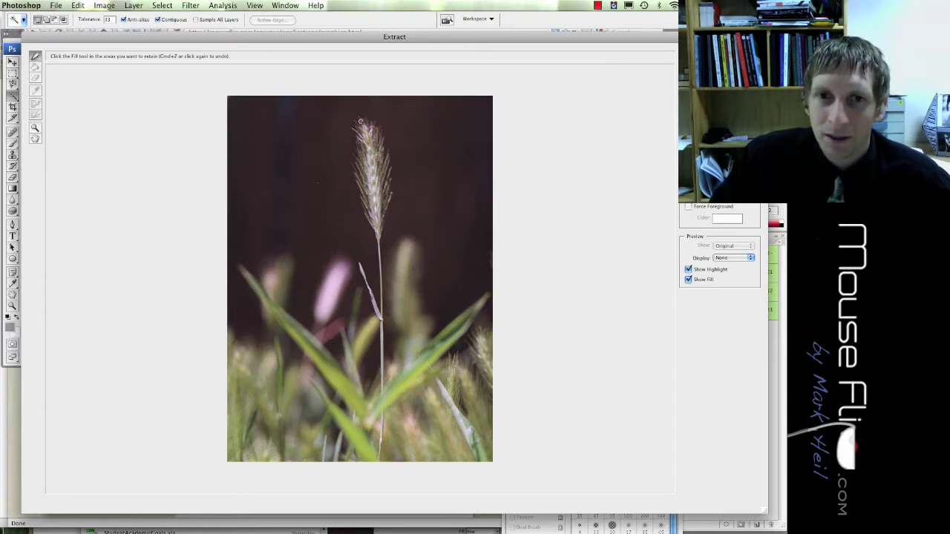
key("b")
left_click_drag(358, 129, 360, 123)
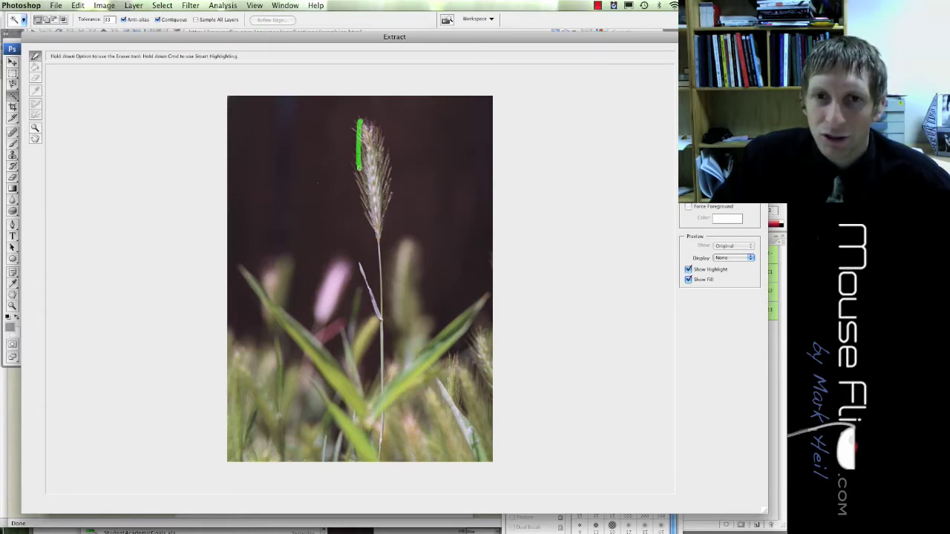
mouse_move(359, 187)
left_mouse_down()
mouse_move(378, 247)
mouse_move(381, 311)
mouse_move(371, 284)
left_mouse_up()
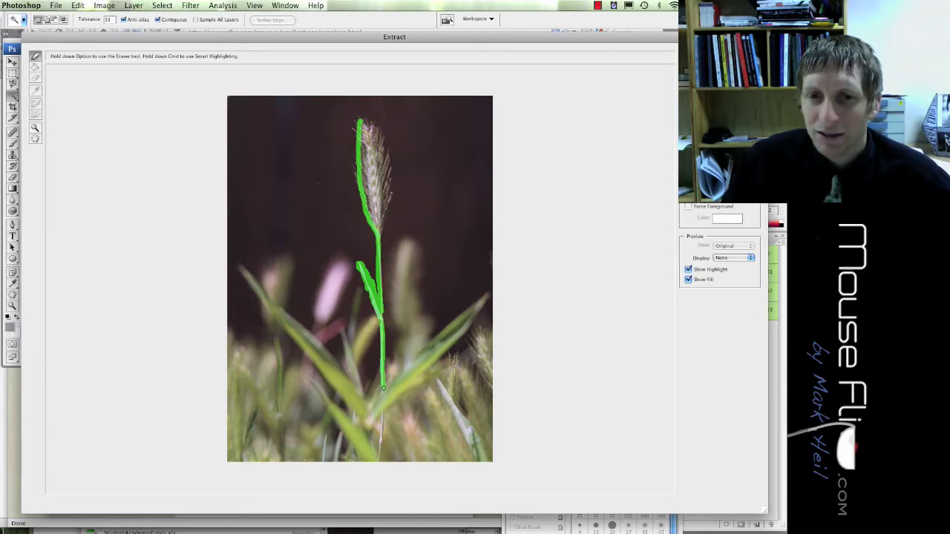
key("g")
key("b")
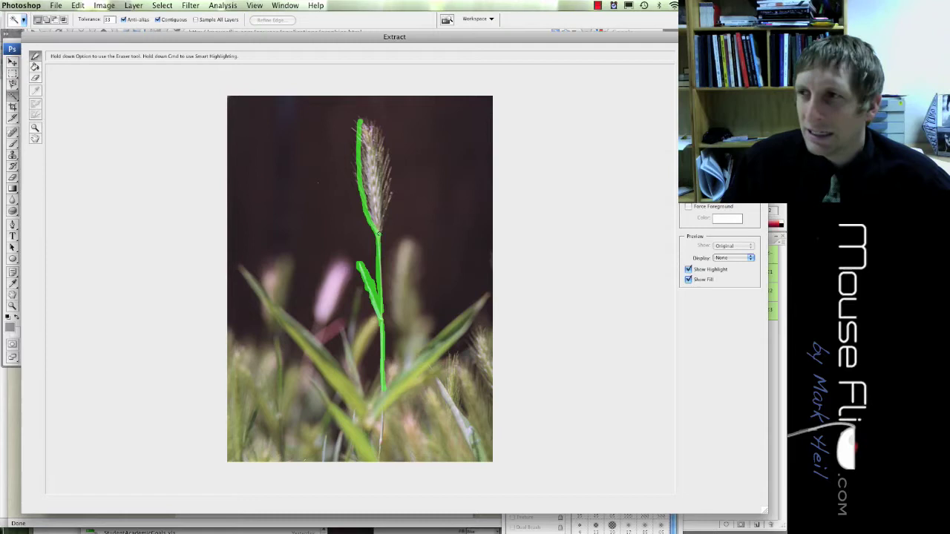
left_click_drag(383, 218, 390, 197)
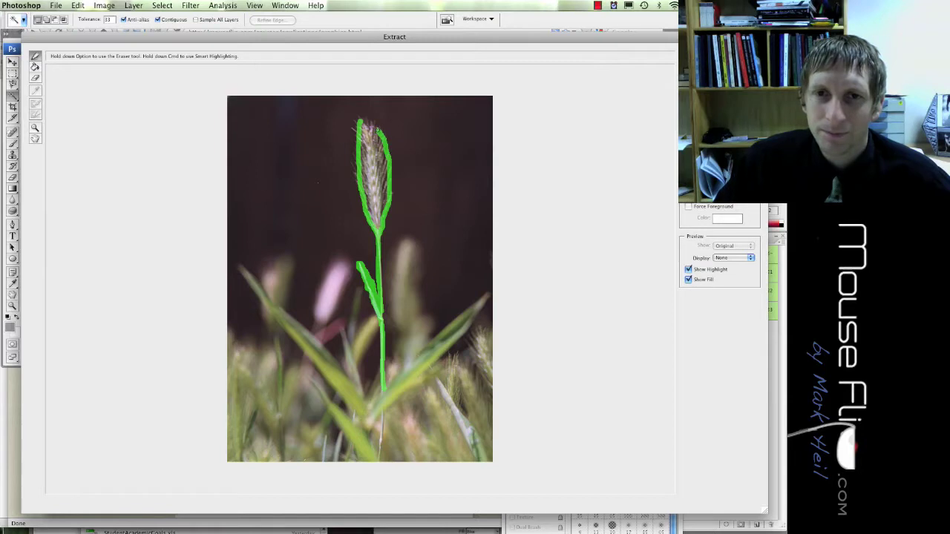
key("g")
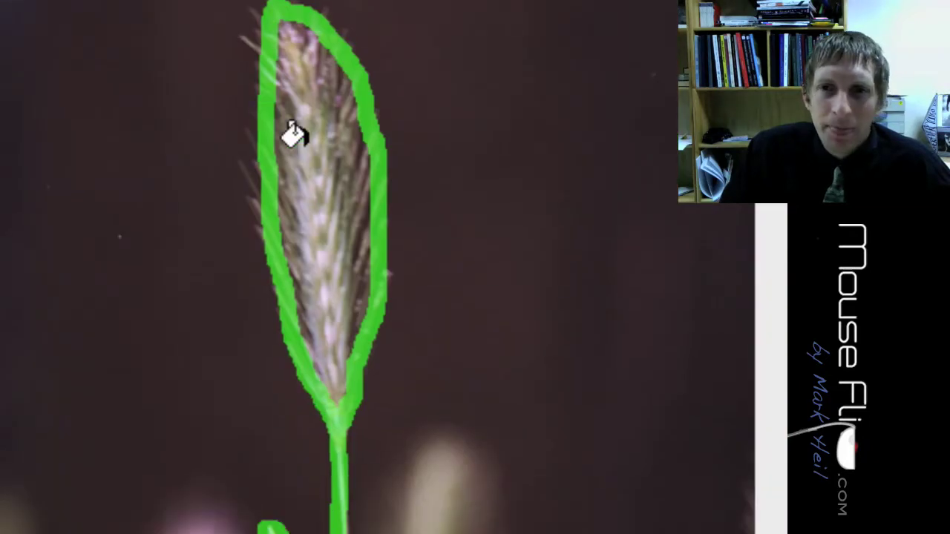
Fill inside the grass outline and preview it isolated on transparency.
left_click(294, 134)
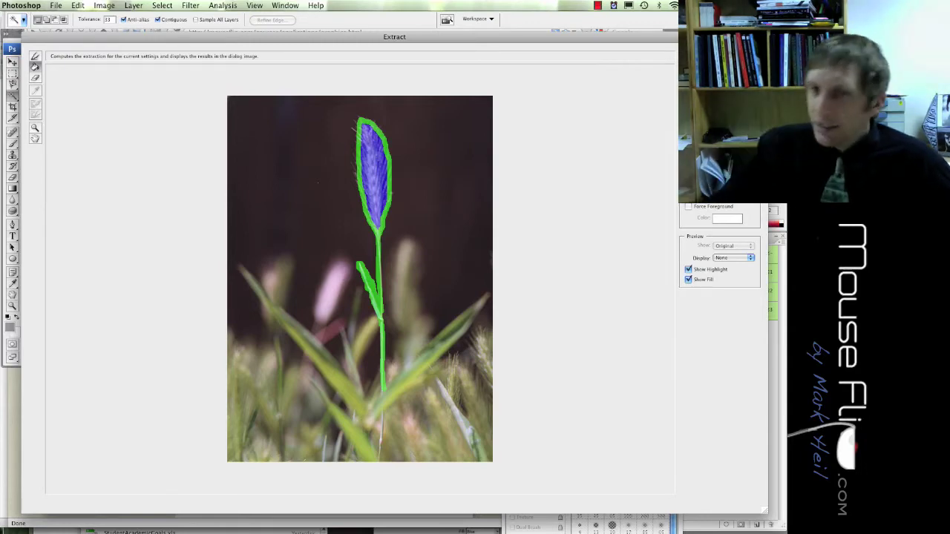
left_click(720, 97)
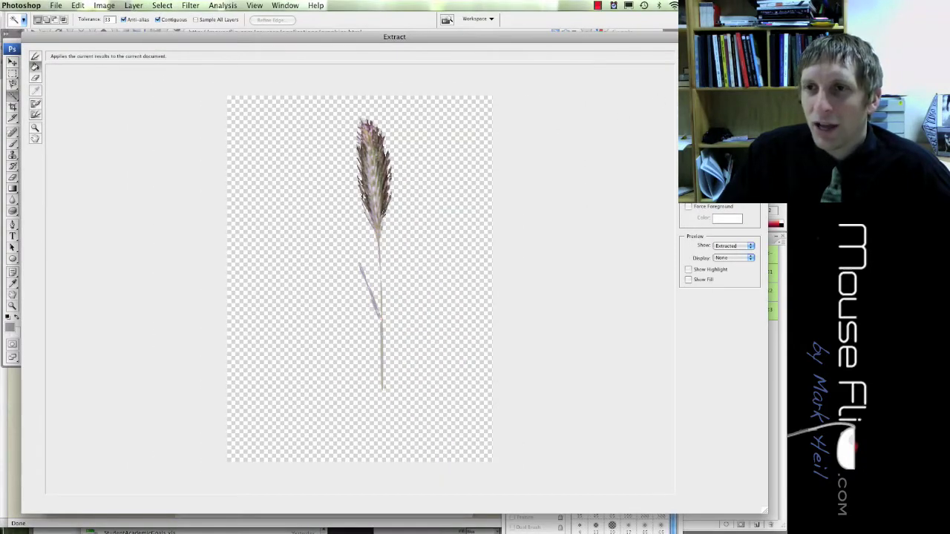
Apply the extraction and drag the foxtail grass into the egret image with the Move tool.
left_click(718, 59)
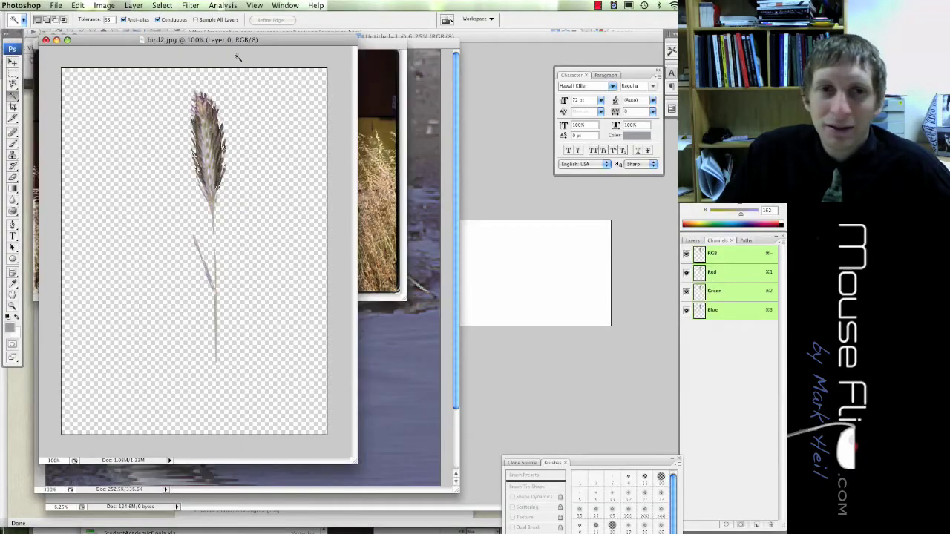
left_click_drag(236, 42, 482, 77)
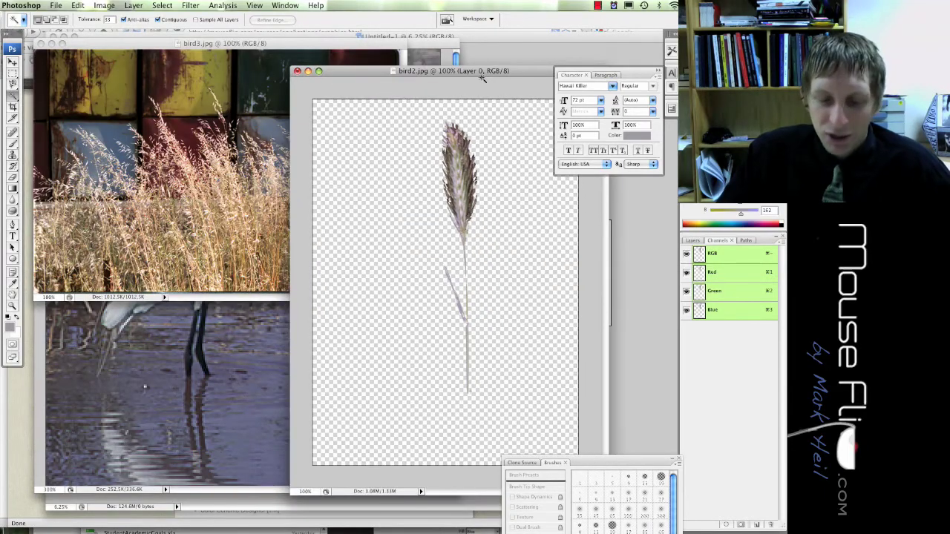
key("v")
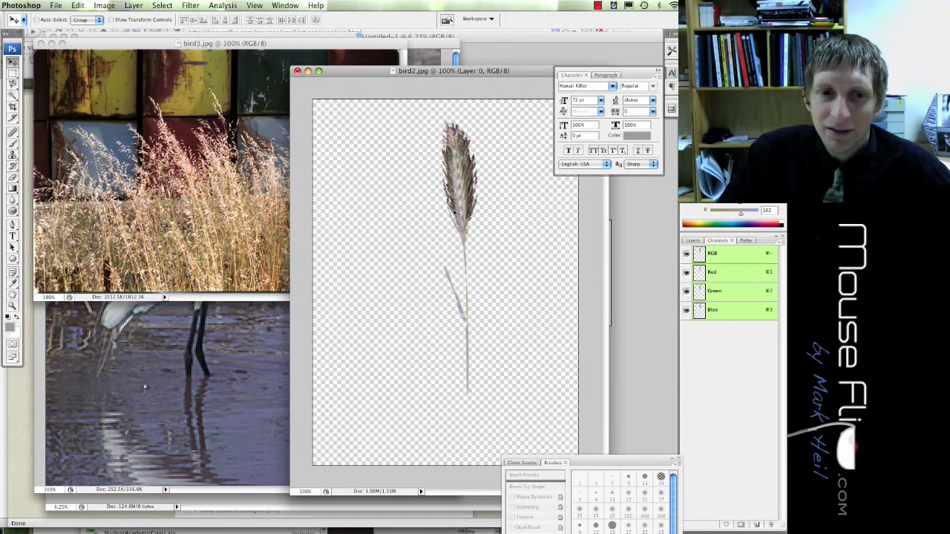
left_click(241, 345)
left_click(465, 207)
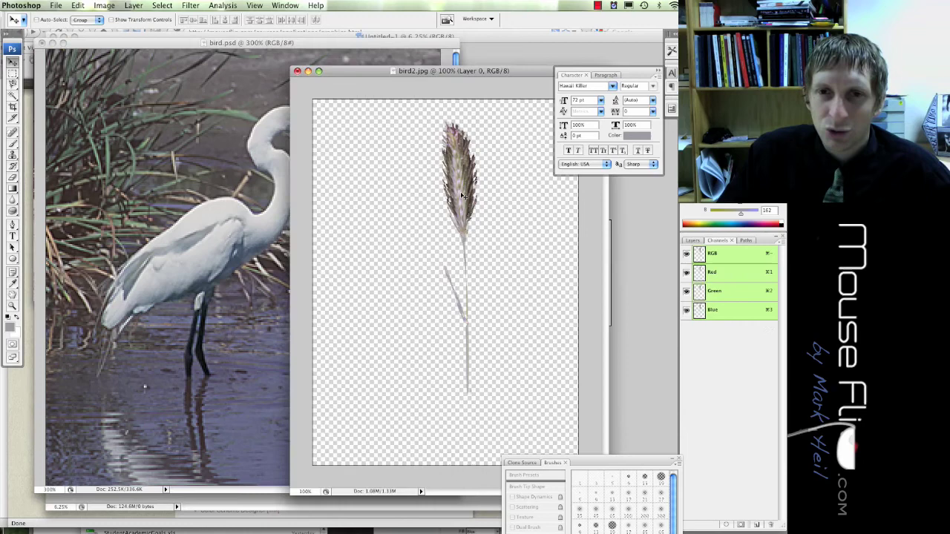
left_click_drag(461, 195, 171, 208)
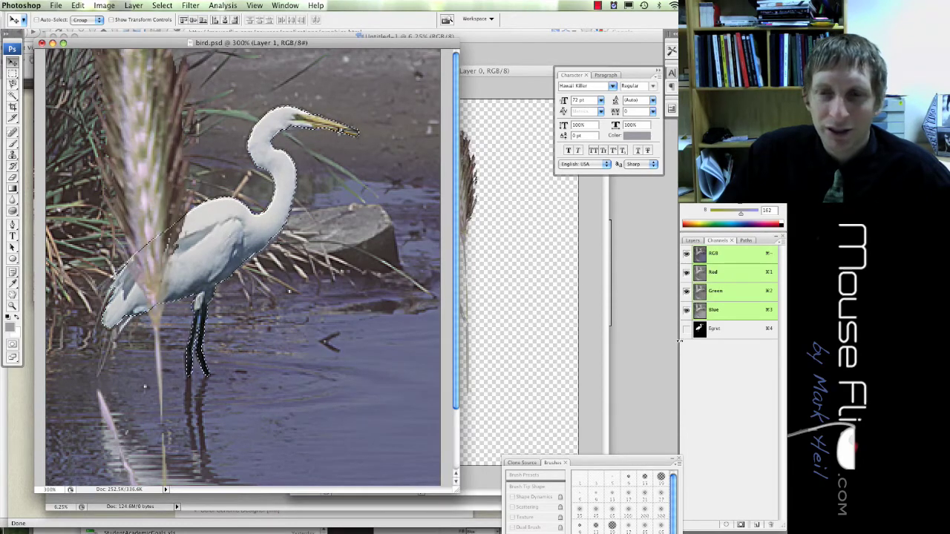
In the Layers panel, find the Background is locked and select Layer 1, the grass.
left_click(692, 240)
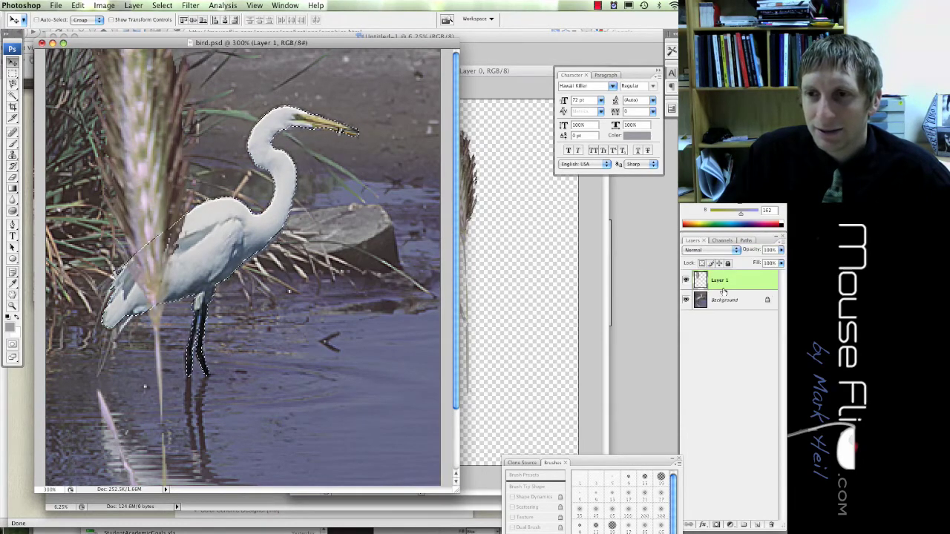
left_click(724, 299)
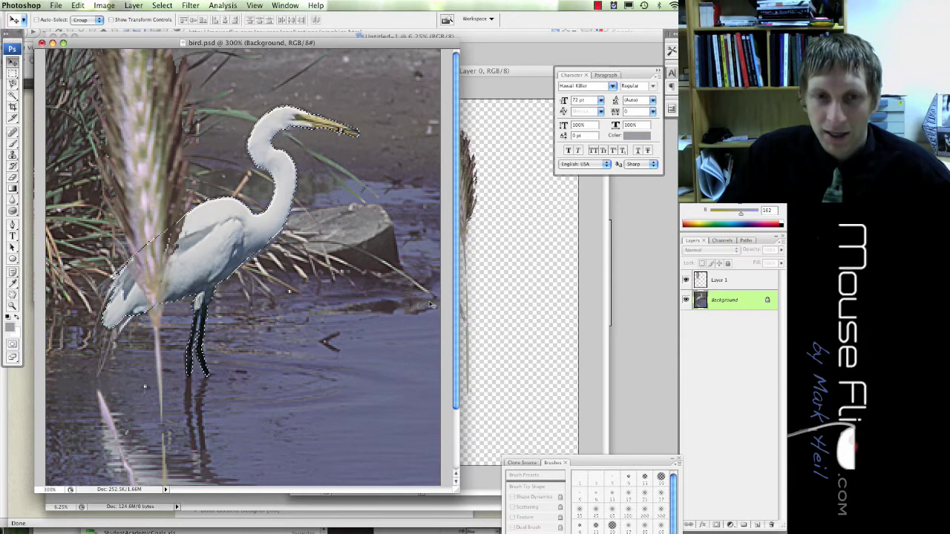
left_click_drag(430, 304, 538, 310)
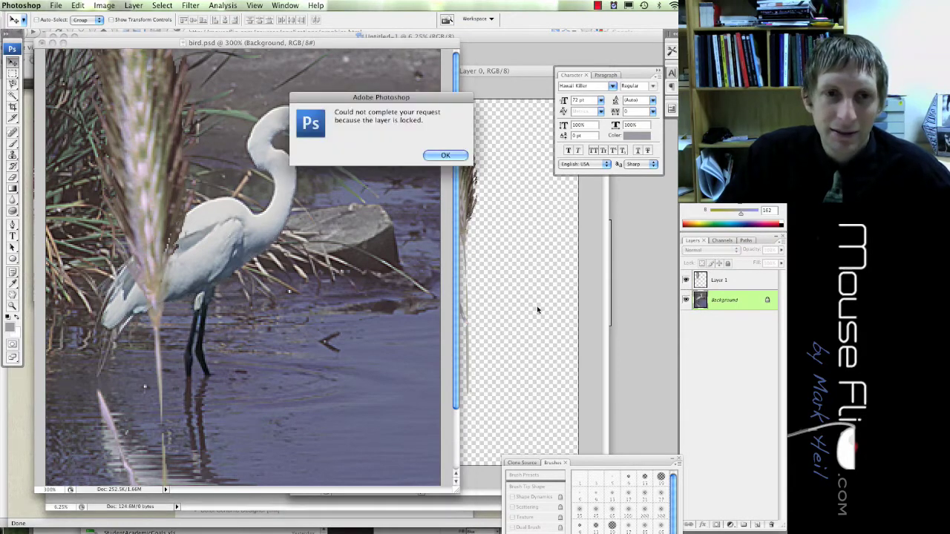
left_click(445, 155)
left_click(718, 282)
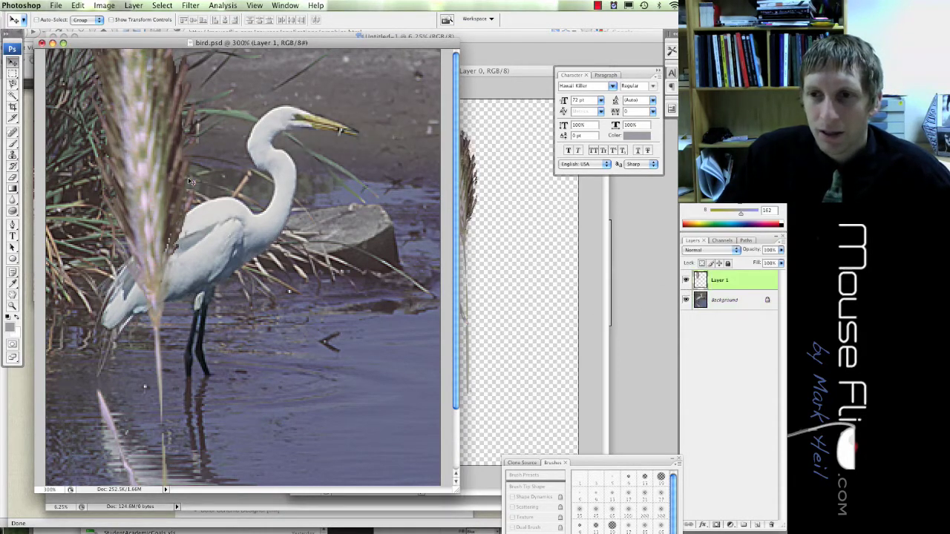
Free-transform the grass into a tall narrow stalk beside the egret's head and commit it.
left_click_drag(189, 181, 341, 186)
key("ctrl+t")
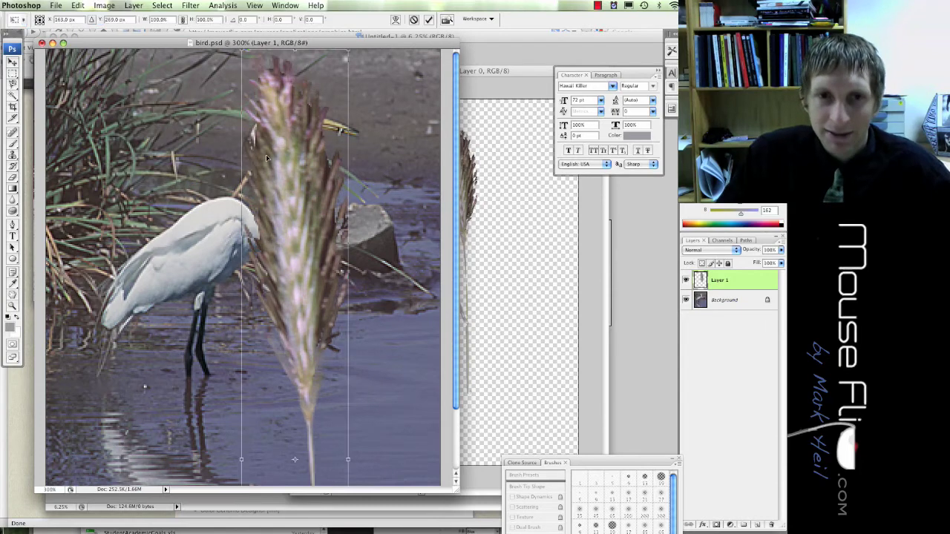
left_click_drag(242, 52, 286, 353)
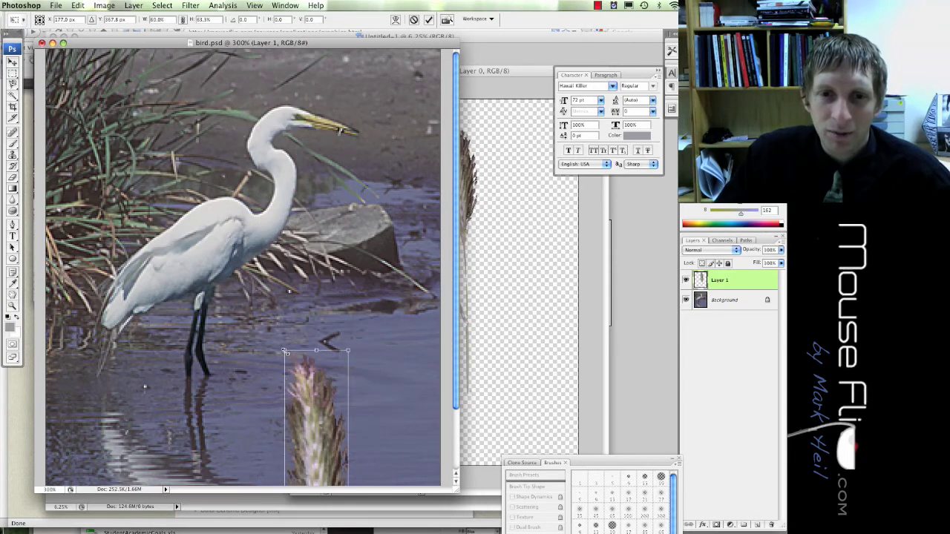
key("ctrl+z")
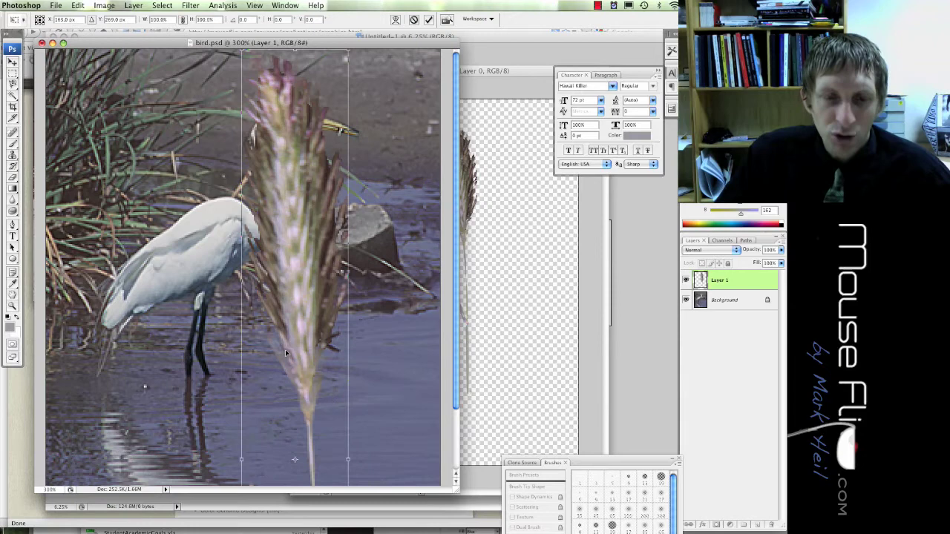
left_click_drag(242, 52, 287, 401)
left_click_drag(359, 402, 386, 274)
left_click_drag(408, 317, 420, 136)
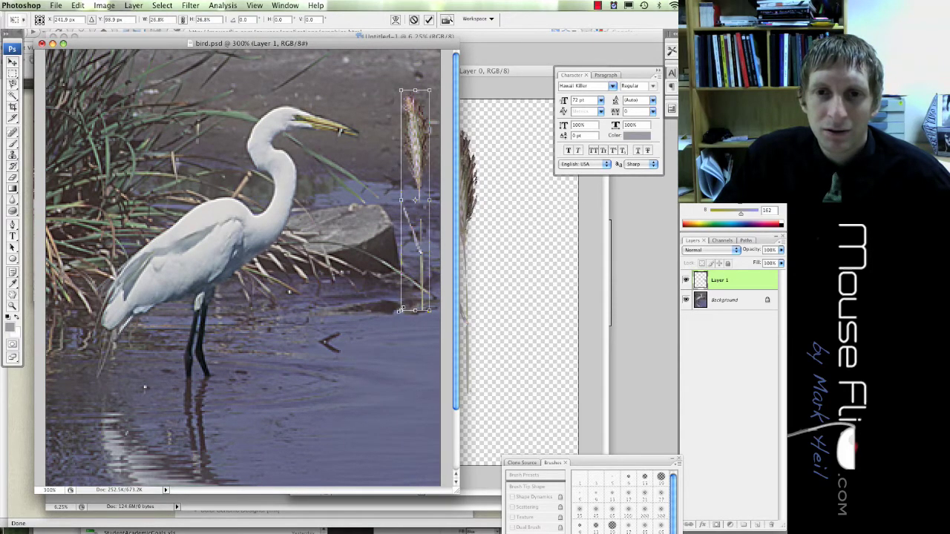
left_click_drag(399, 310, 373, 483)
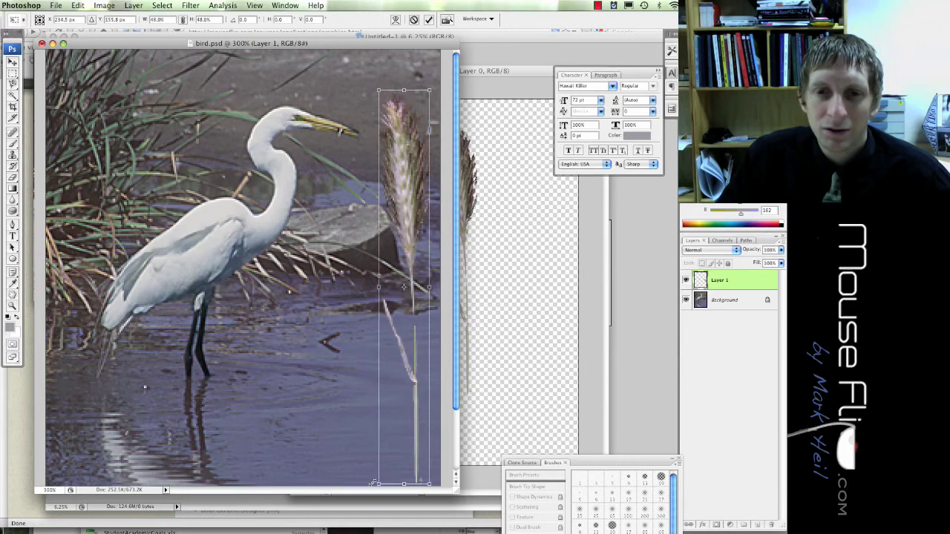
key("Return")
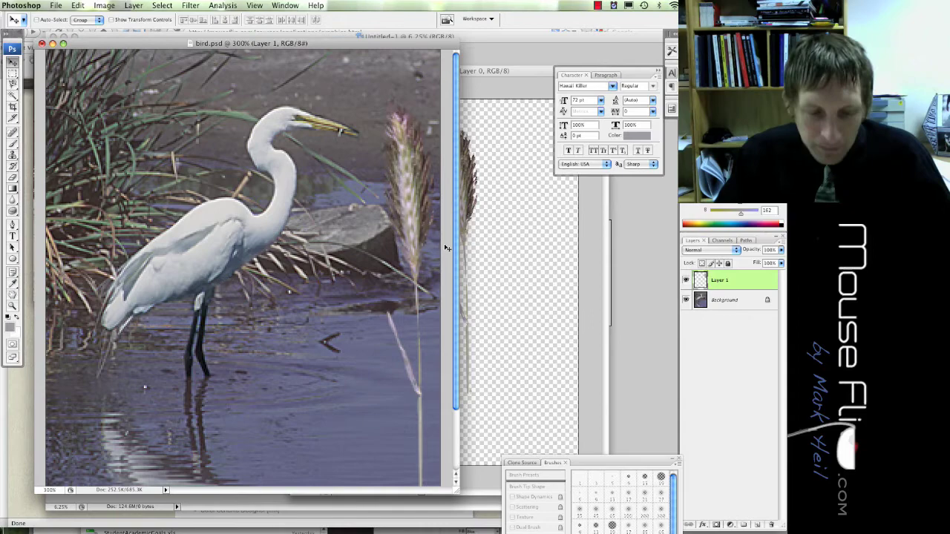
key("super+Tab")
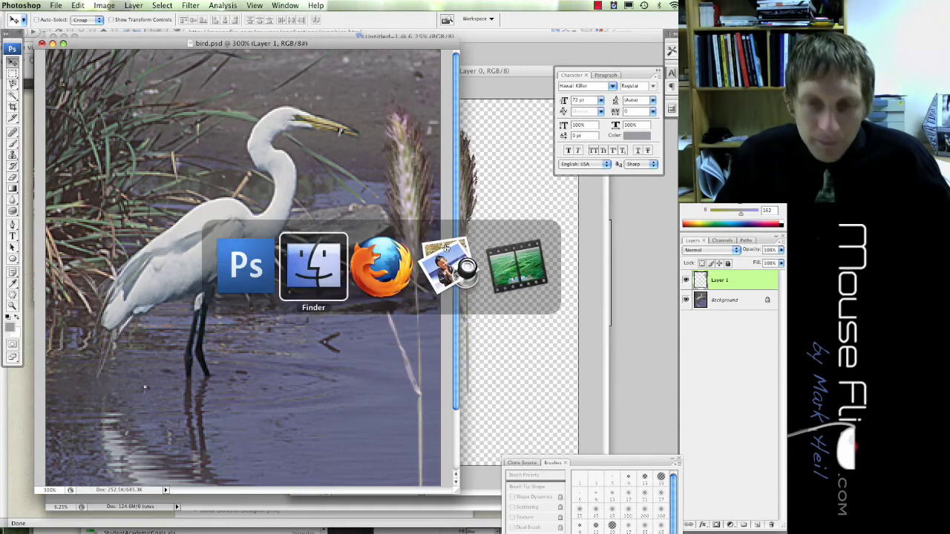
left_click(322, 272)
key("super+Tab")
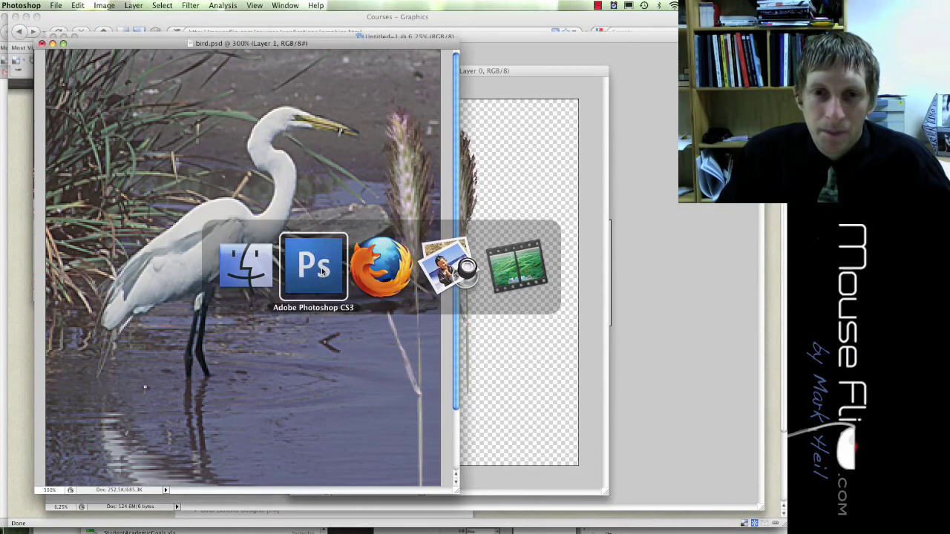
key("super+Tab")
left_click(317, 272)
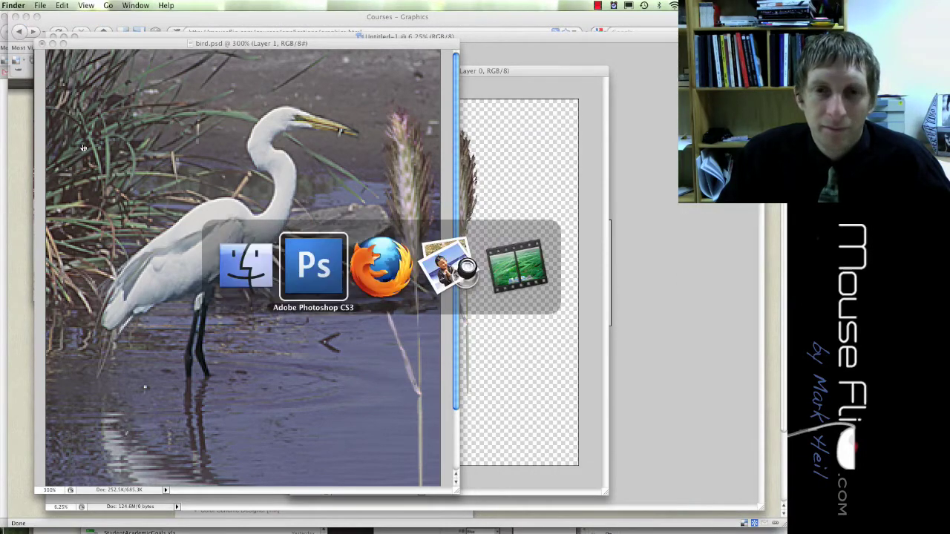
key("super+Tab")
key("super+Tab")
scroll(230, 260, "down", 15)
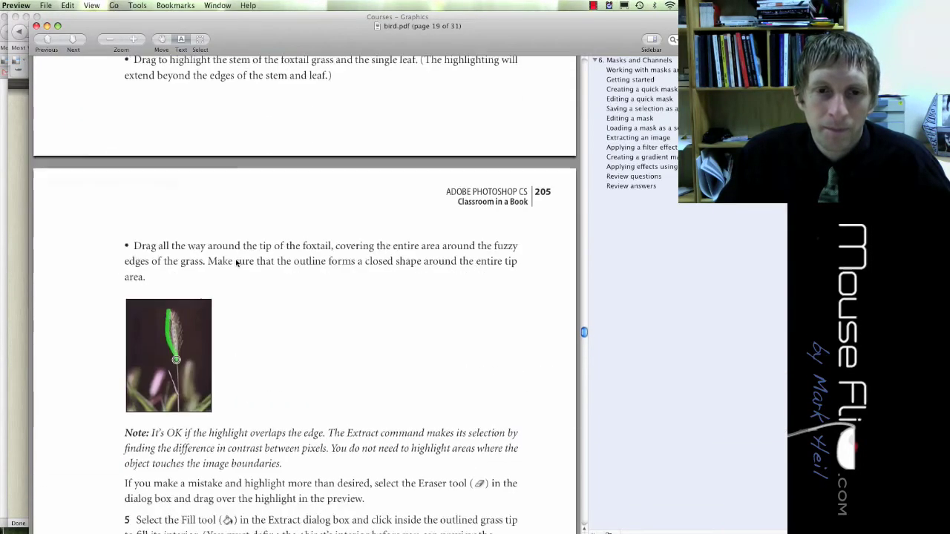
scroll(236, 263, "down", 20)
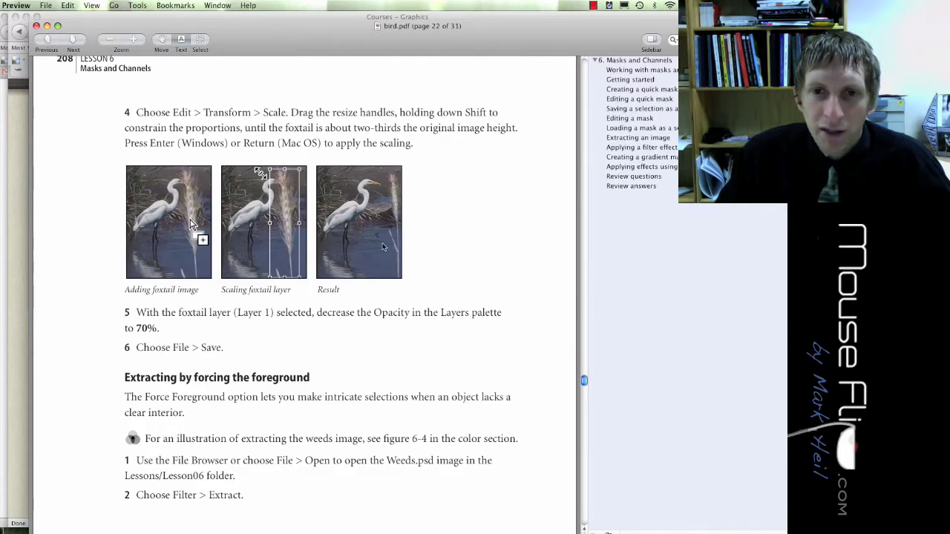
scroll(330, 256, "down", 10)
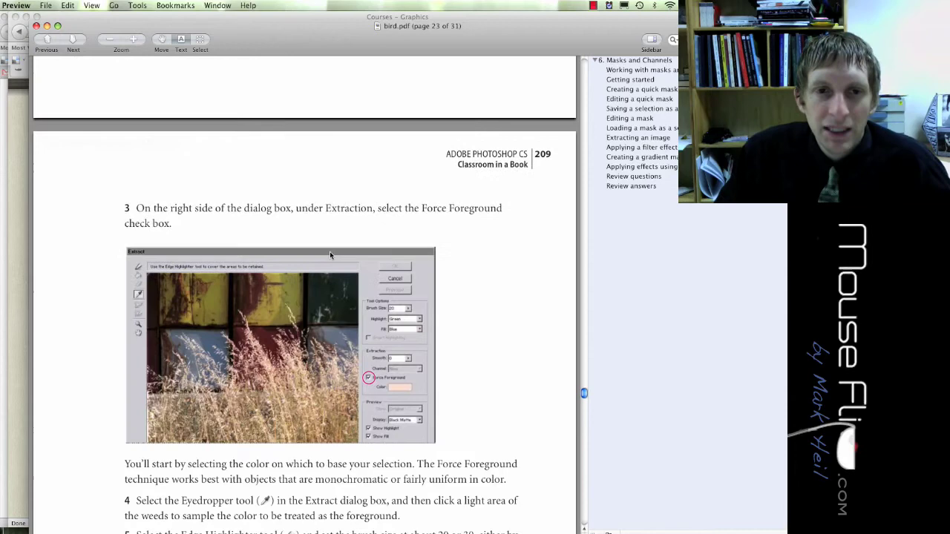
scroll(330, 255, "down", 3)
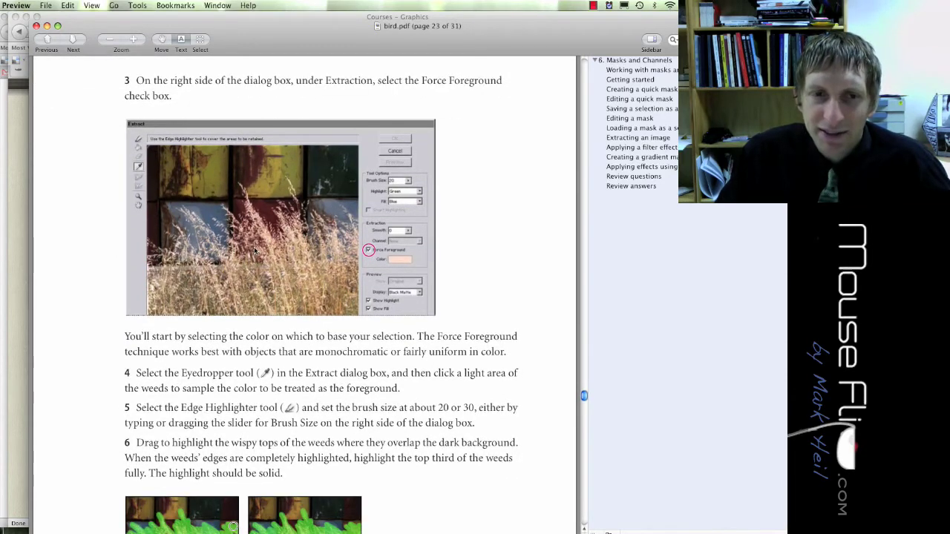
key("super+Tab")
key("super+Tab")
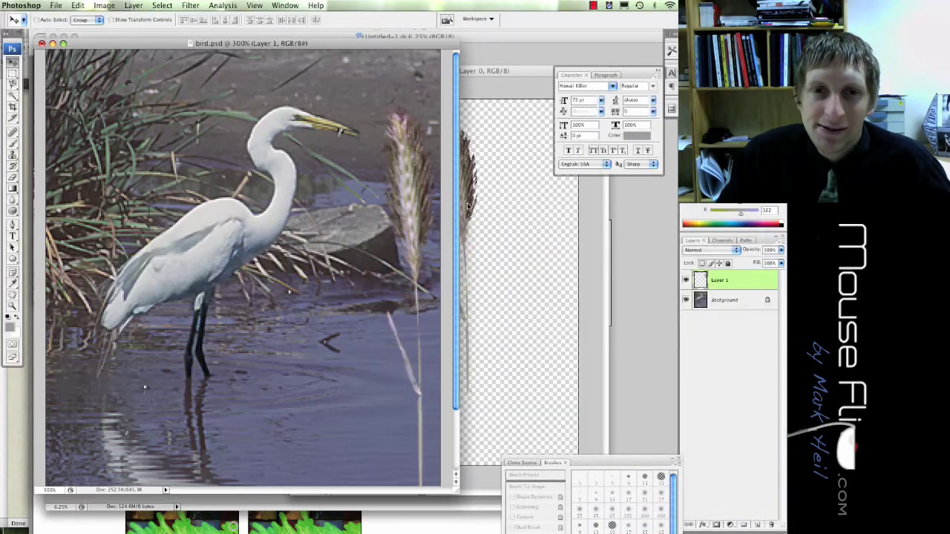
Close bird2.jpg without saving, move bird.psd aside, and bring bird3.jpg forward.
left_click(528, 331)
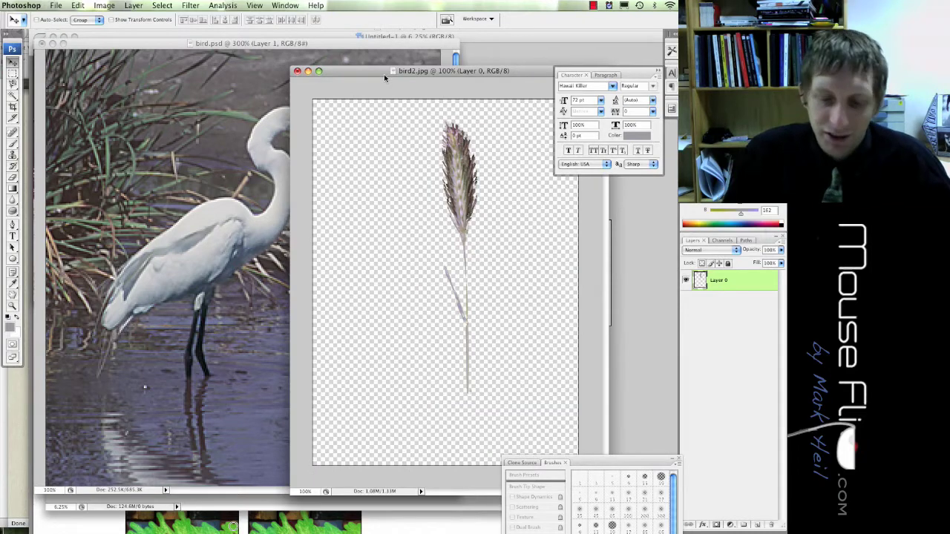
key("super+w")
left_click(362, 156)
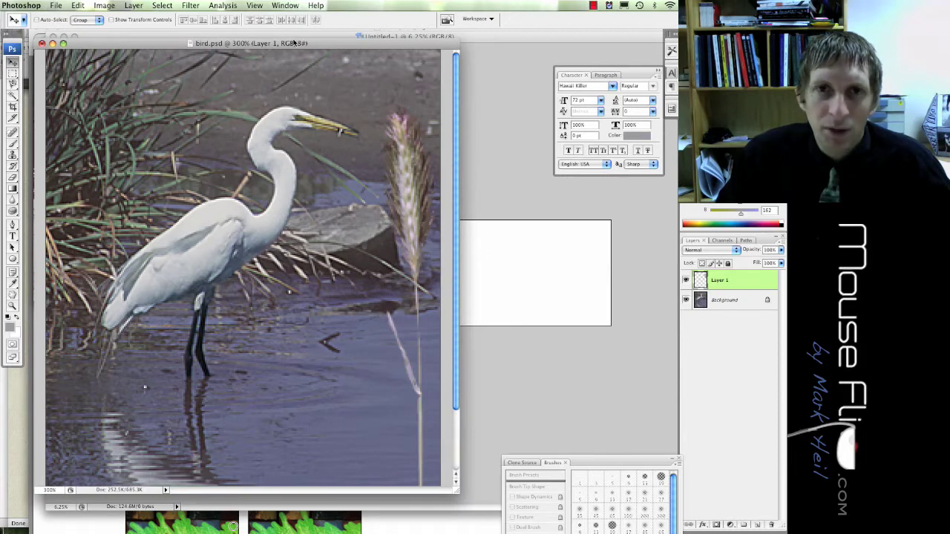
left_click_drag(295, 43, 440, 57)
left_click(110, 50)
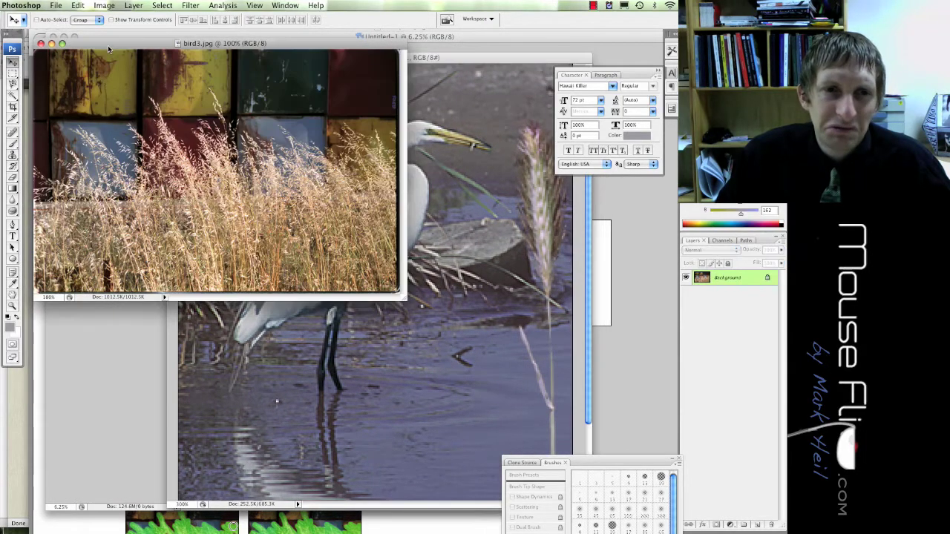
Open Filter > Extract on the bird3.jpg weeds photo and tick Force Foreground.
left_click(168, 5)
mouse_move(185, 6)
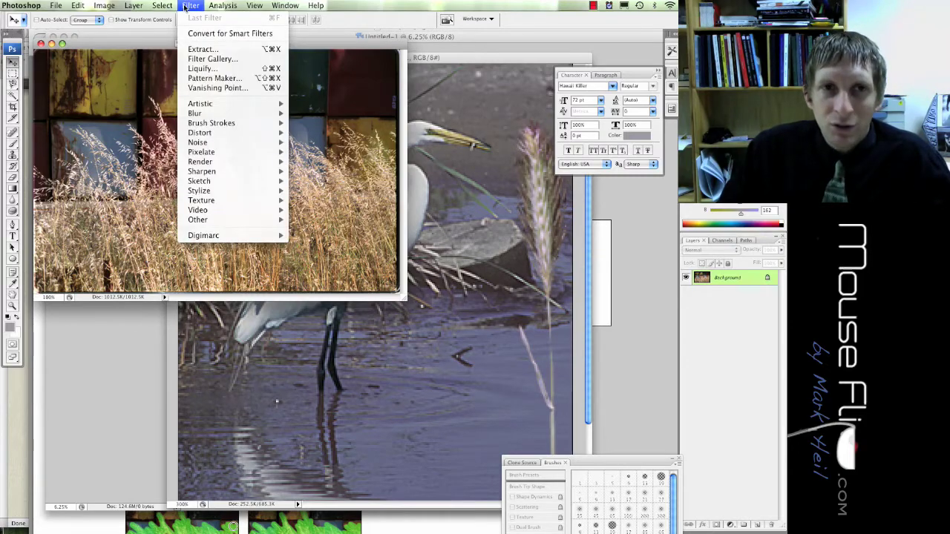
left_click(199, 49)
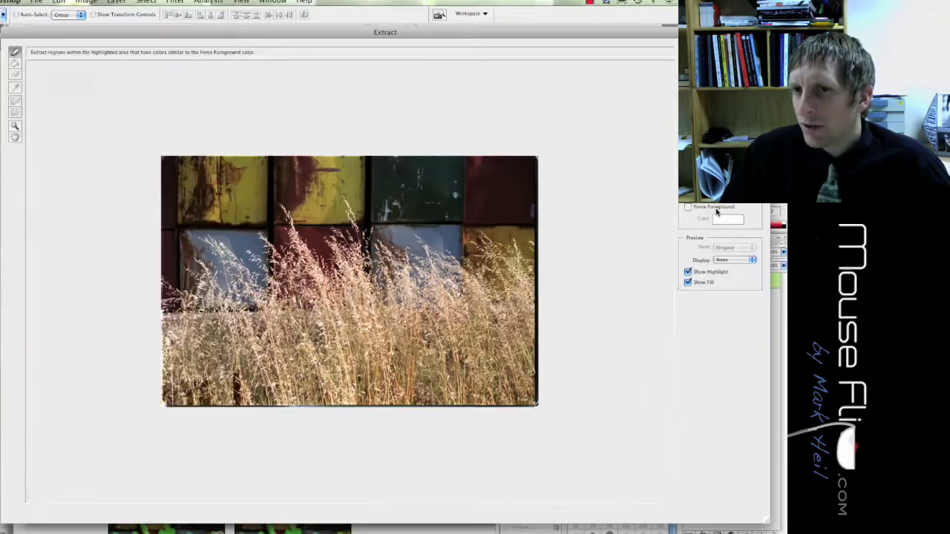
left_click(614, 208)
Set the Force Foreground colour to a pale peach tone in the Color Picker.
left_click(720, 219)
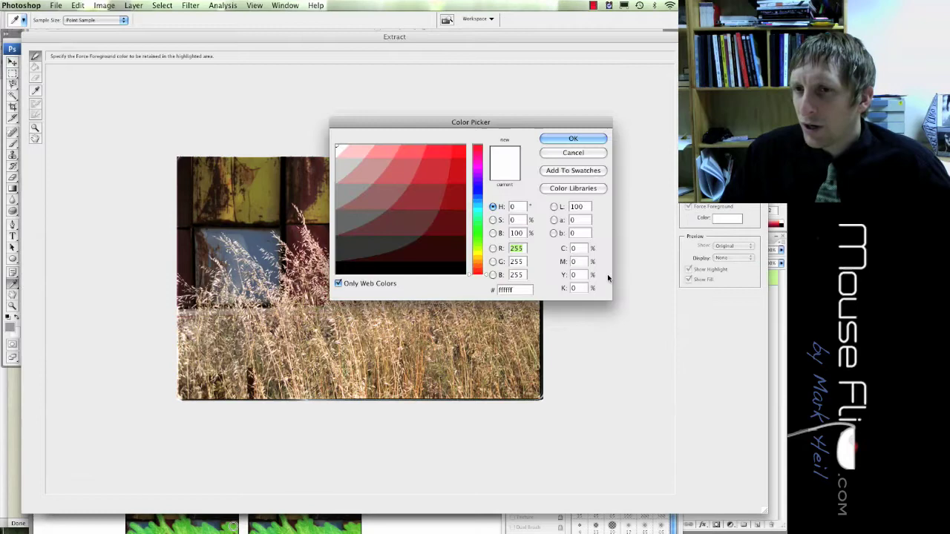
left_click(584, 140)
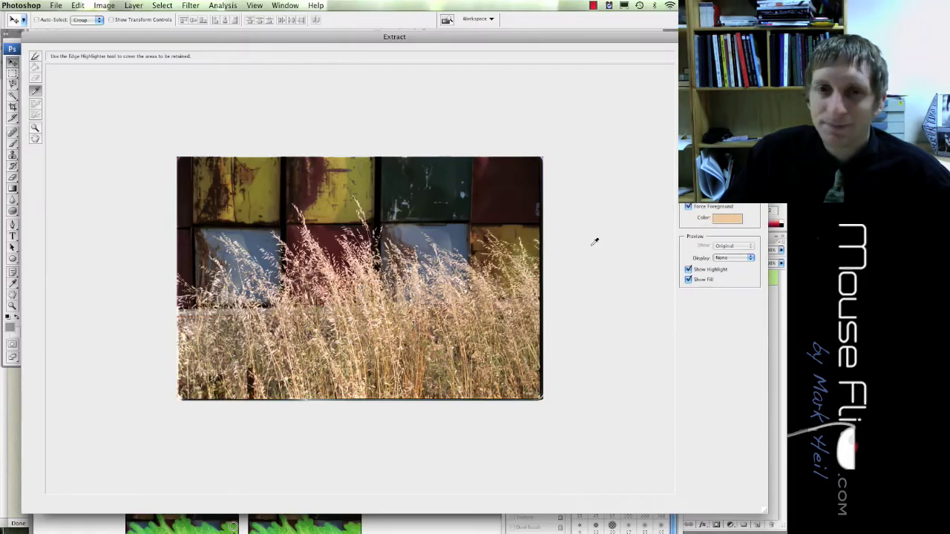
Highlight the weeds' bottom and left edge in green with the Edge Highlighter, then clear it.
left_click(35, 56)
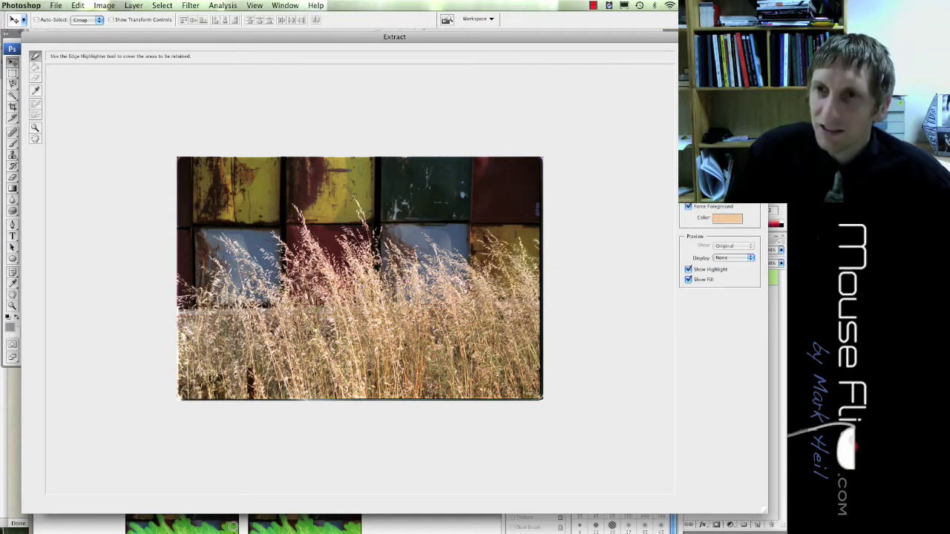
mouse_move(443, 290)
left_mouse_down()
mouse_move(335, 306)
mouse_move(358, 330)
mouse_move(398, 333)
left_mouse_up()
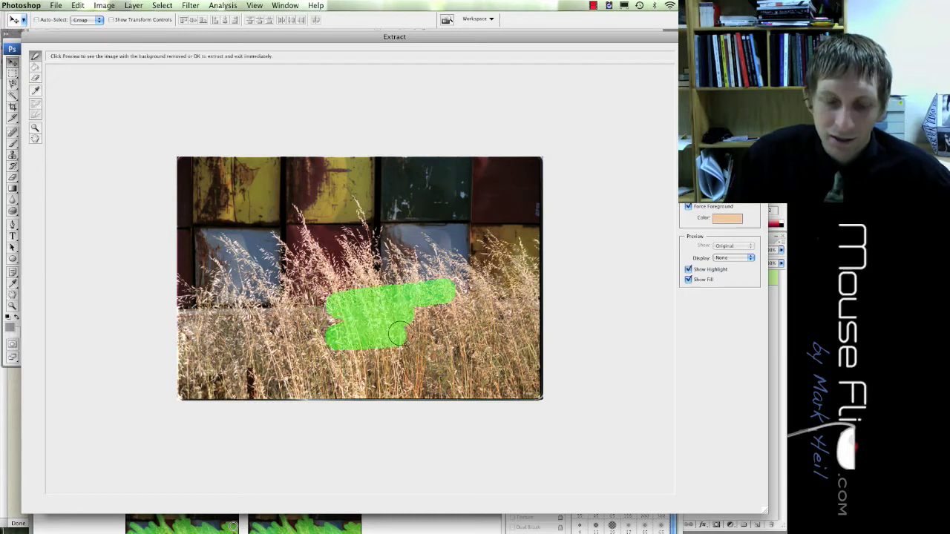
key("super+z")
mouse_move(531, 388)
left_mouse_down()
mouse_move(175, 388)
mouse_move(182, 290)
mouse_move(206, 300)
mouse_move(215, 286)
mouse_move(209, 270)
mouse_move(246, 288)
mouse_move(232, 280)
mouse_move(246, 241)
mouse_move(224, 238)
mouse_move(262, 274)
mouse_move(244, 287)
mouse_move(222, 270)
mouse_move(240, 281)
mouse_move(217, 274)
mouse_move(208, 296)
mouse_move(184, 286)
mouse_move(187, 386)
mouse_move(448, 400)
mouse_move(526, 387)
mouse_move(534, 246)
mouse_move(521, 263)
mouse_move(486, 242)
mouse_move(491, 260)
mouse_move(453, 260)
mouse_move(433, 244)
mouse_move(390, 255)
mouse_move(378, 243)
mouse_move(430, 245)
mouse_move(382, 247)
mouse_move(356, 203)
left_mouse_up()
key("alt+BackSpace")
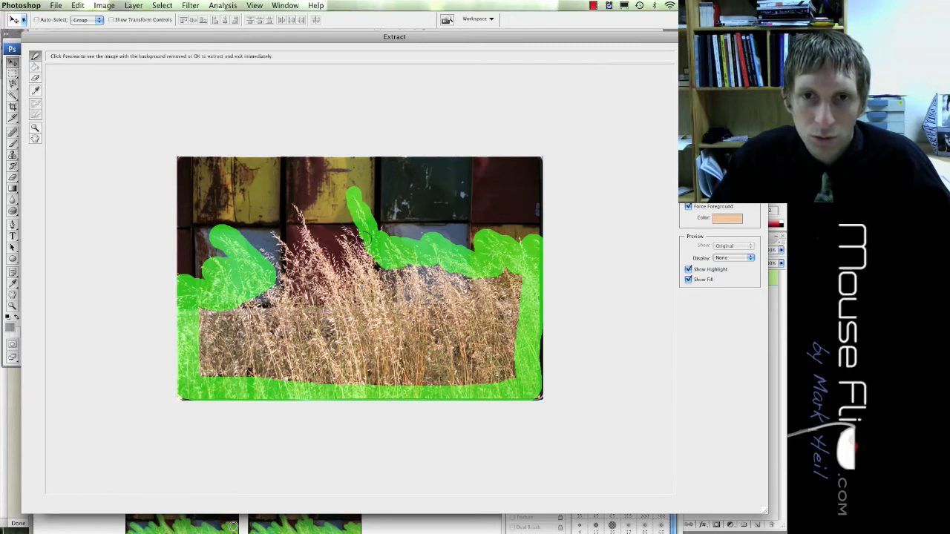
Paint green edge highlight over the grass tips, the upper-left grass and the remaining brown sliver.
left_click_drag(365, 241, 343, 230)
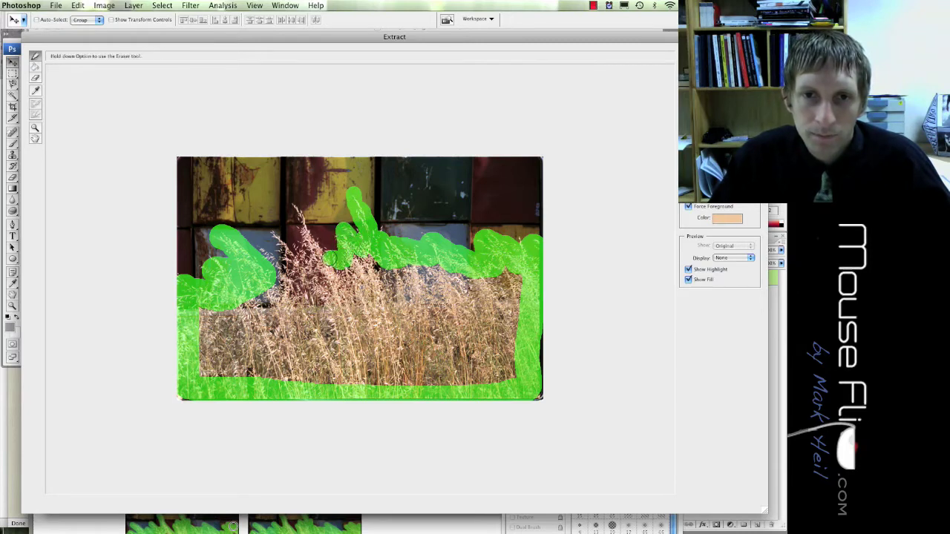
mouse_move(297, 211)
left_mouse_down()
mouse_move(298, 258)
mouse_move(276, 239)
mouse_move(282, 257)
mouse_move(268, 259)
left_mouse_up()
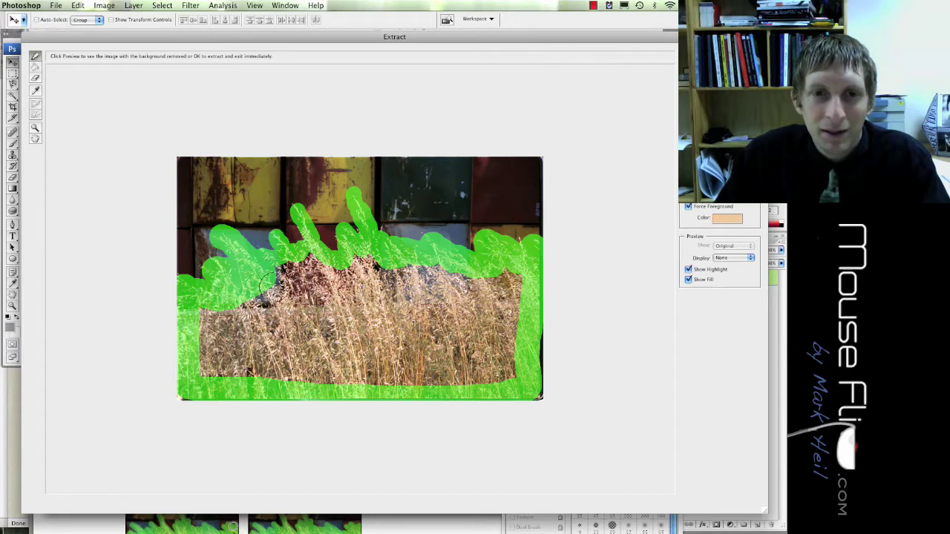
mouse_move(273, 285)
left_mouse_down()
mouse_move(305, 273)
mouse_move(286, 273)
mouse_move(440, 274)
mouse_move(510, 287)
mouse_move(399, 317)
mouse_move(199, 328)
mouse_move(262, 306)
mouse_move(438, 298)
mouse_move(281, 325)
mouse_move(211, 366)
mouse_move(554, 354)
mouse_move(501, 337)
mouse_move(509, 319)
mouse_move(526, 316)
mouse_move(363, 352)
mouse_move(425, 337)
left_mouse_up()
mouse_move(510, 374)
left_mouse_down()
mouse_move(353, 390)
mouse_move(319, 362)
left_mouse_up()
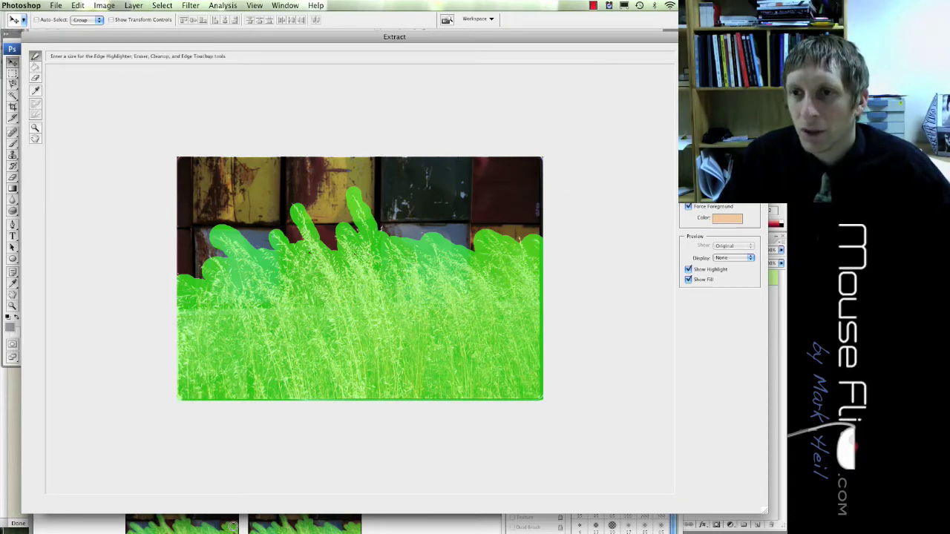
Preview the extracted grass and set the Display to Black Matte.
left_click(720, 95)
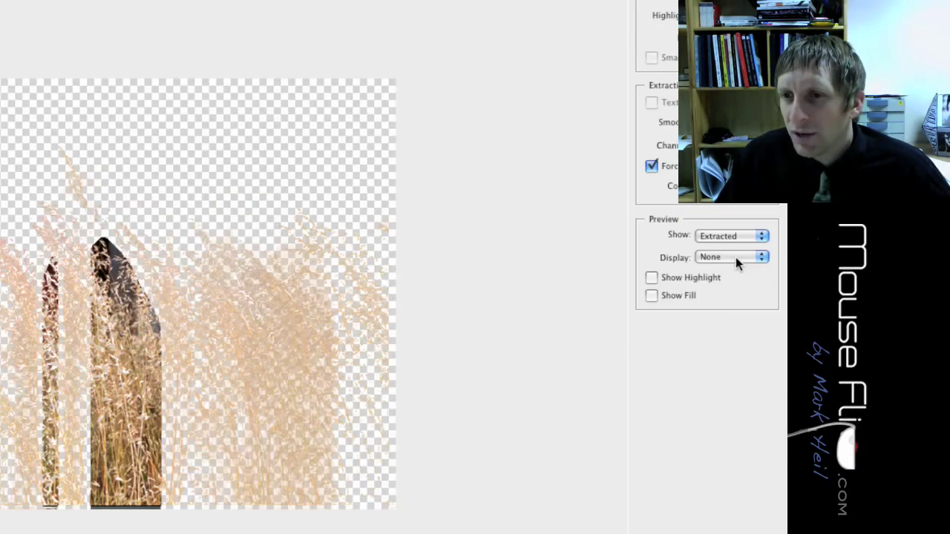
left_click(735, 259)
left_click(736, 261)
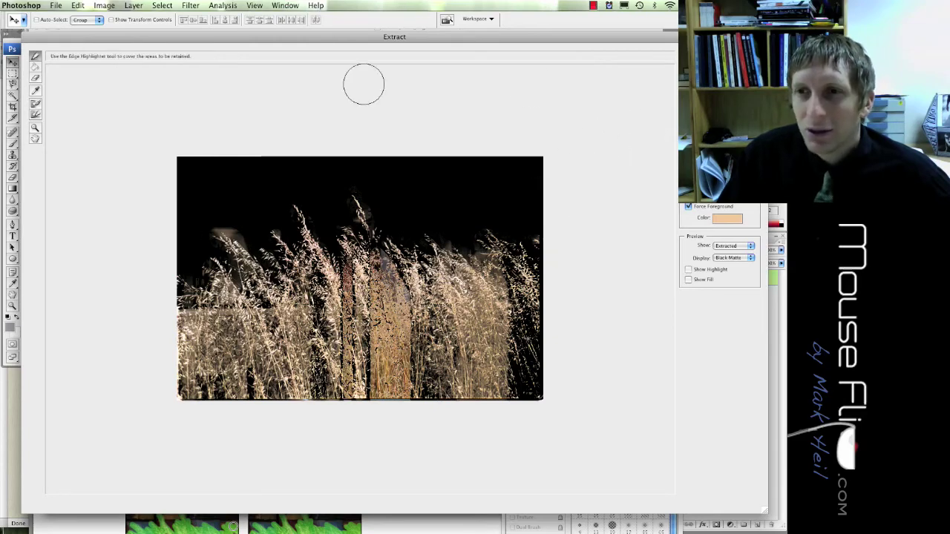
Erase stray edge highlight above the left and right grass tops, then hide the highlight.
left_click(34, 79)
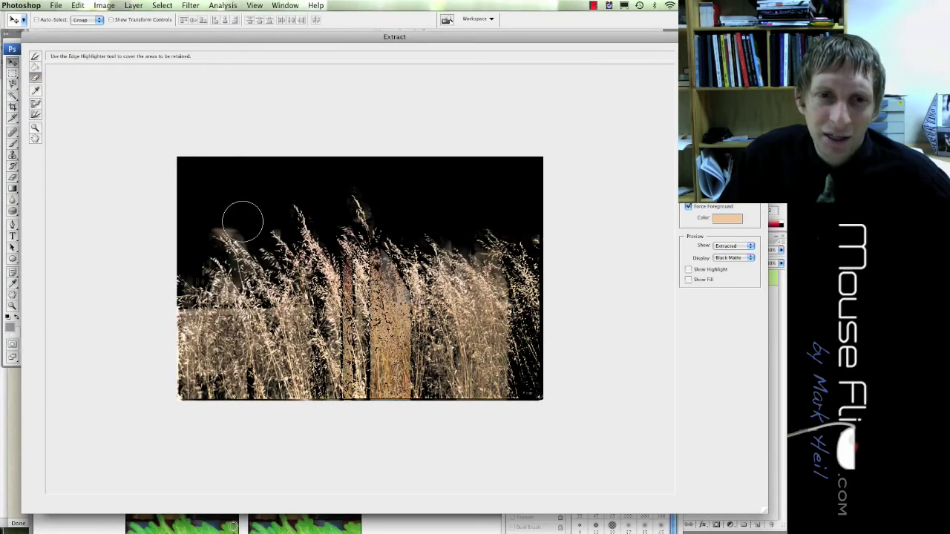
key("x")
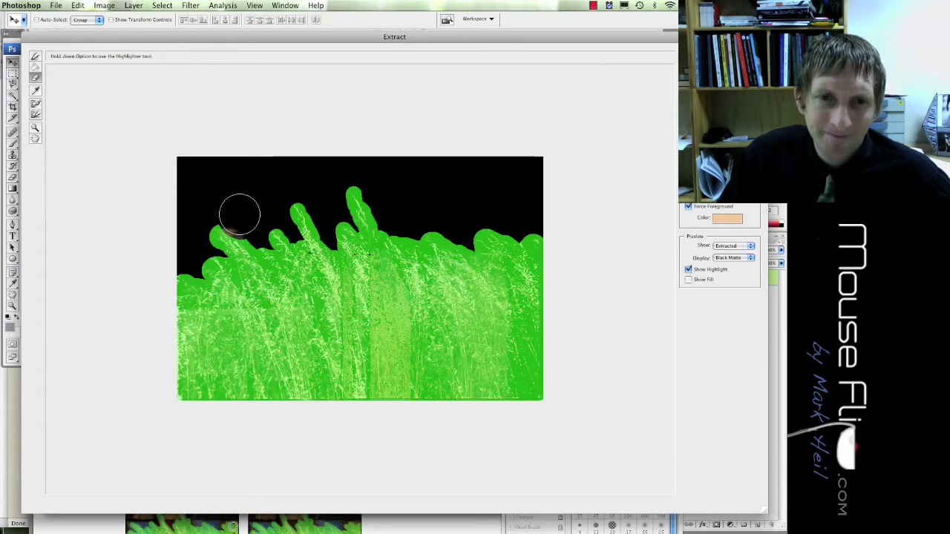
left_click_drag(248, 221, 250, 218)
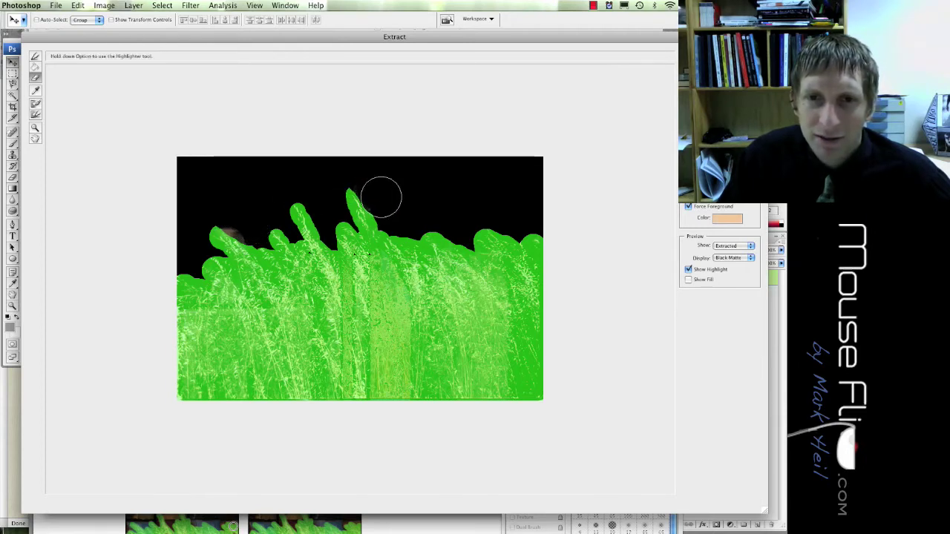
mouse_move(398, 214)
left_mouse_down()
mouse_move(449, 204)
mouse_move(460, 228)
left_mouse_up()
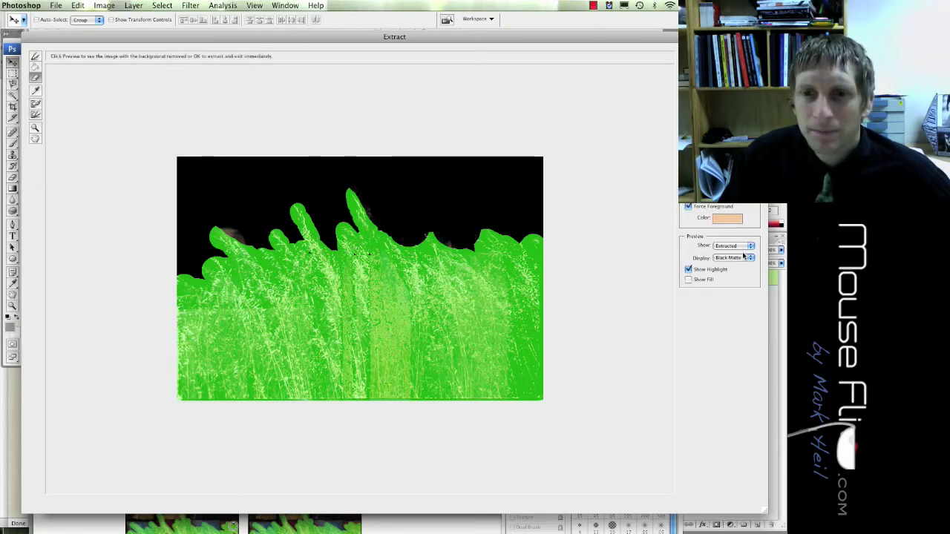
left_click(688, 270)
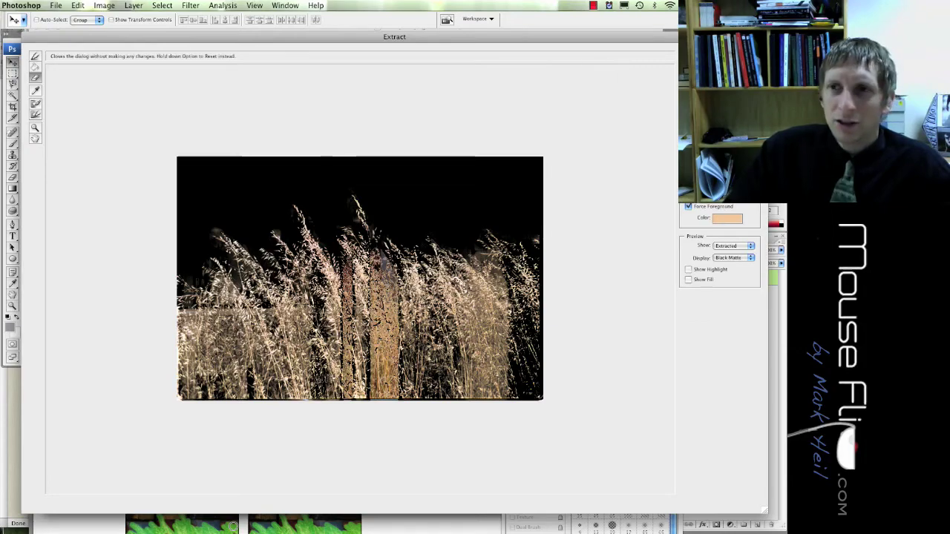
Apply the extraction and drag the extracted grass into bird.psd as a new layer.
left_click(719, 56)
left_click_drag(218, 38, 435, 101)
left_click_drag(401, 248, 326, 403)
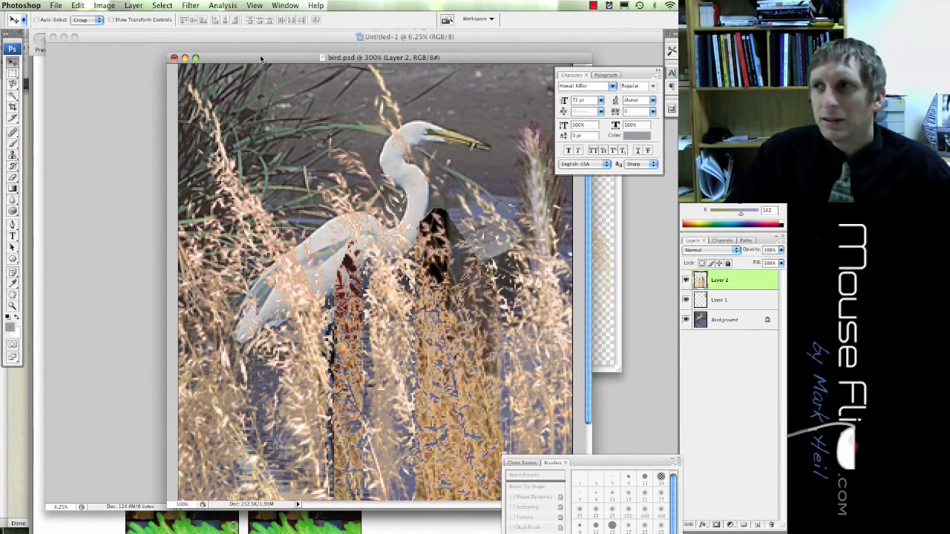
Move the bird.psd window to the left, enlarge it, and select its zoom value.
left_click_drag(266, 58, 122, 40)
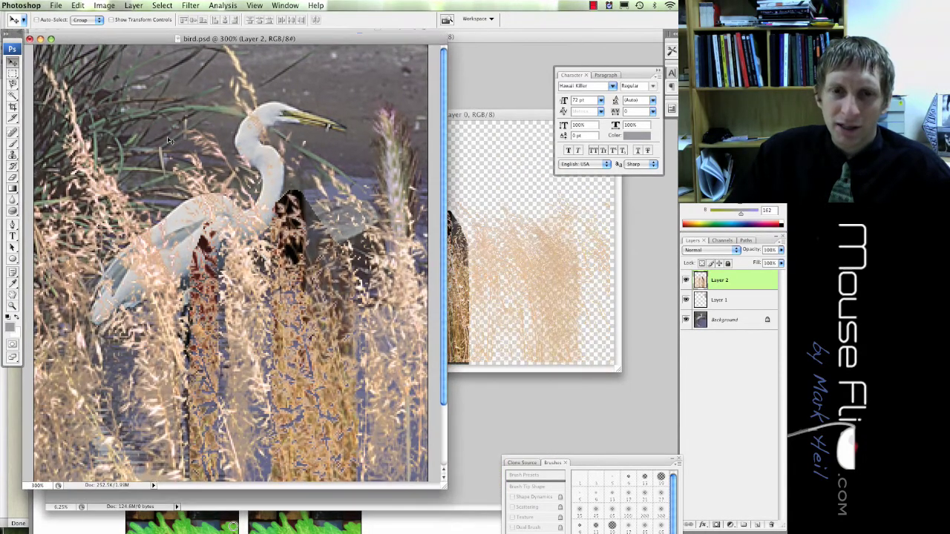
left_click_drag(445, 488, 598, 518)
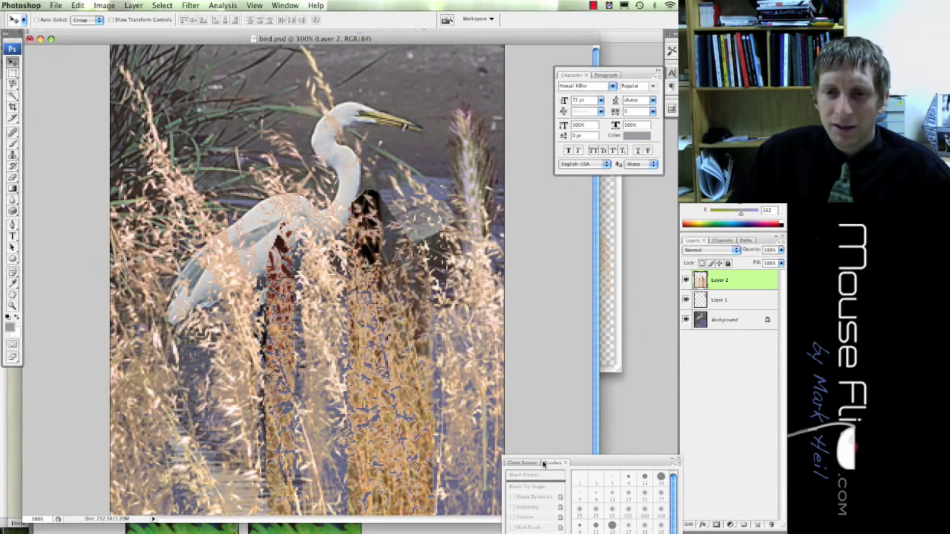
left_click(37, 519)
Set the view to 22% zoom and scale Layer 2 down to about 38.7%.
type("22")
key("Return")
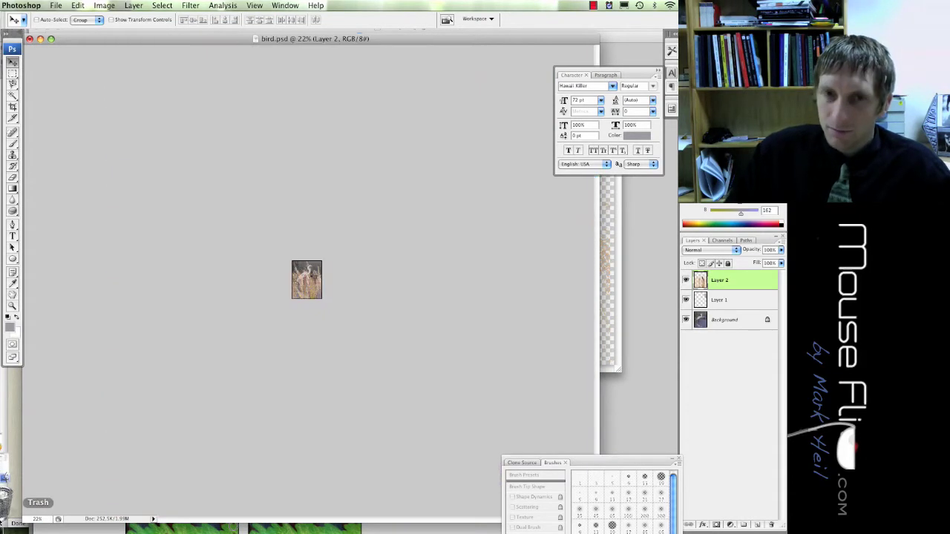
key("super+t")
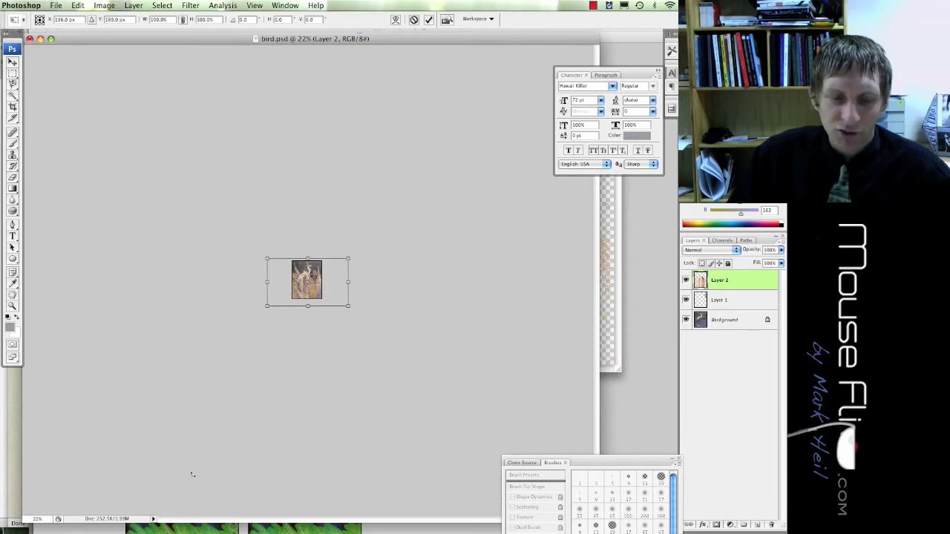
left_click_drag(346, 260, 315, 295)
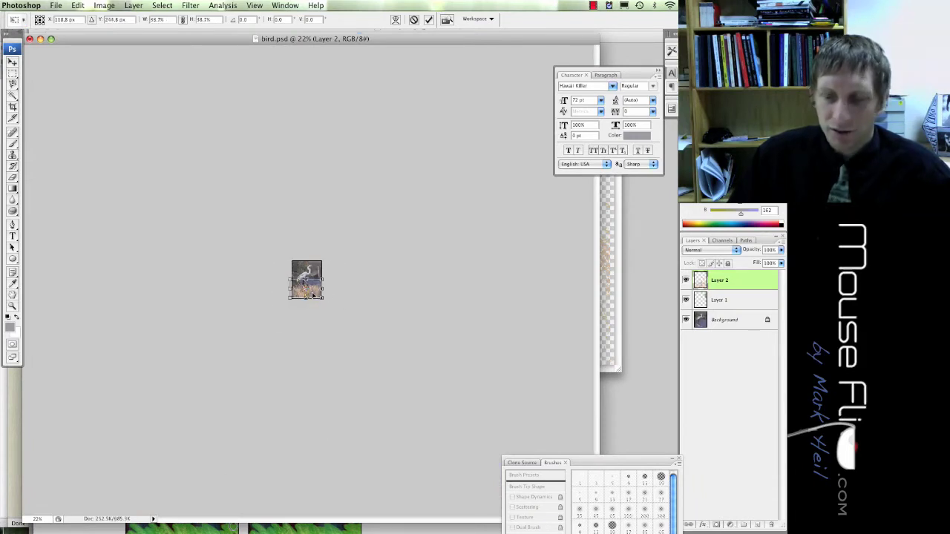
key("Return")
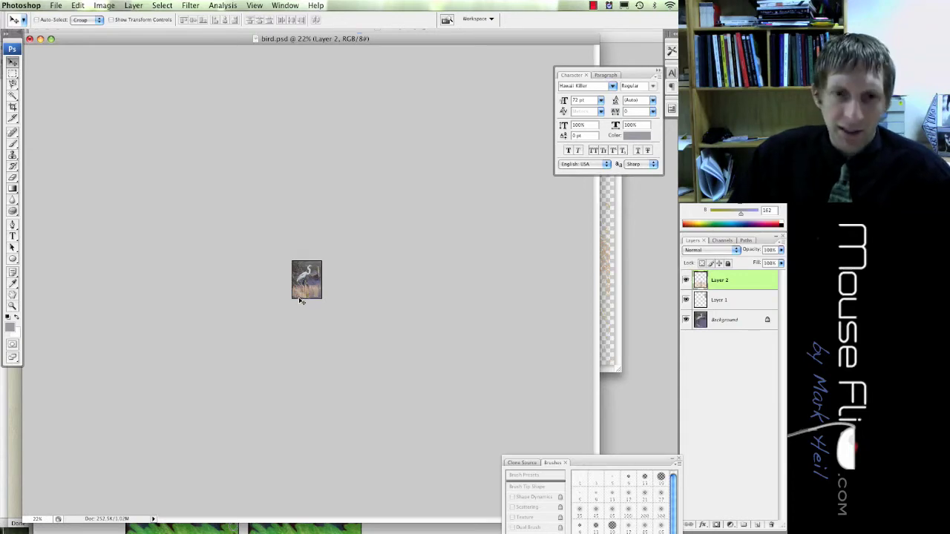
Zoom in on the egret image and nudge the grass layer down a few pixels.
key("z")
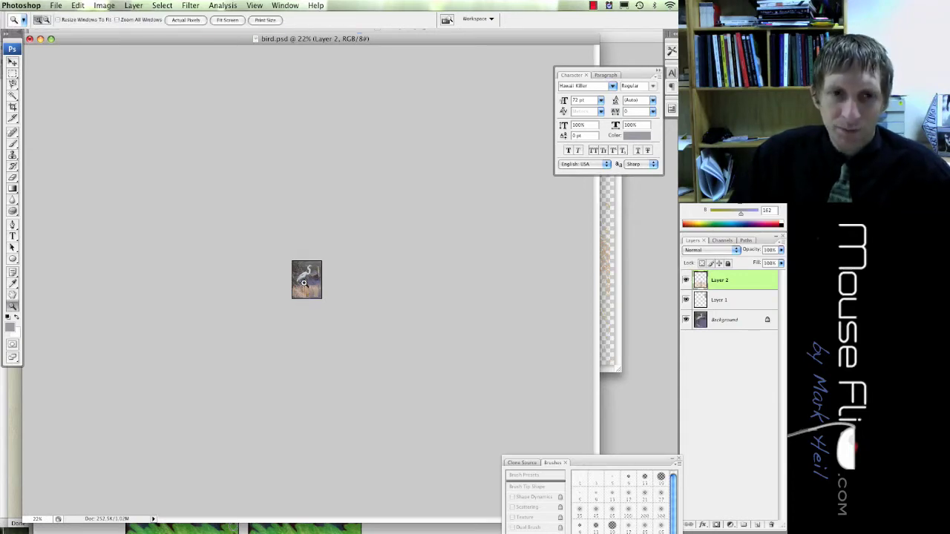
left_click(306, 282)
left_click(306, 282)
left_click(306, 282)
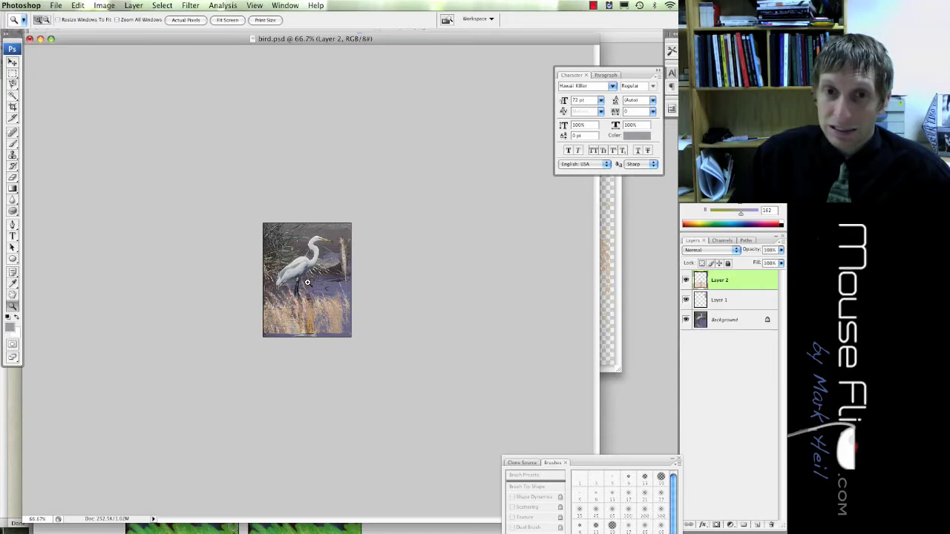
left_click(306, 282)
left_click(306, 282)
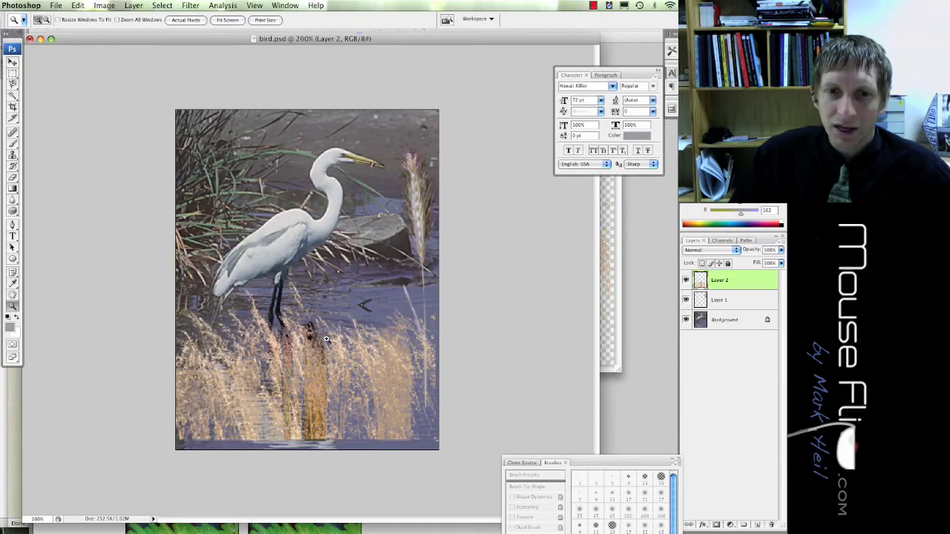
key("v")
left_click_drag(314, 376, 316, 383)
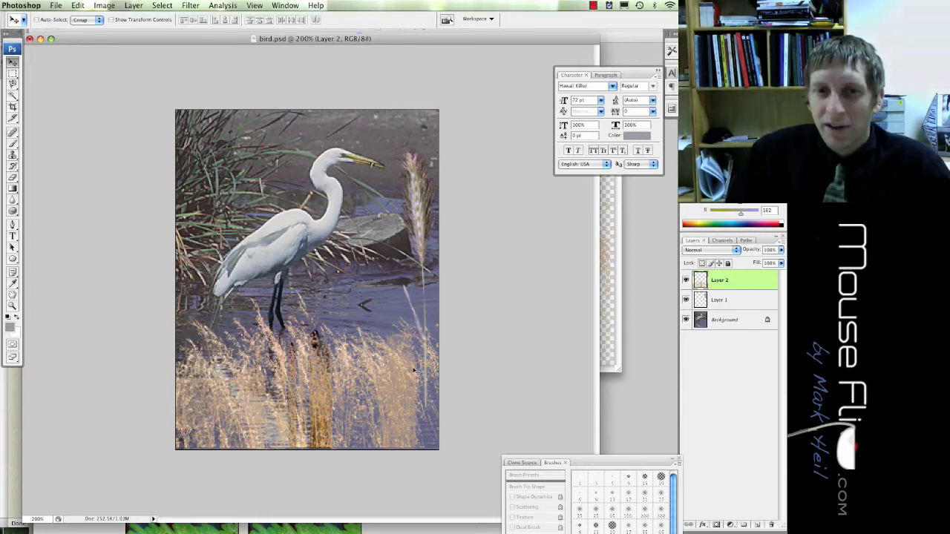
key("super+Tab")
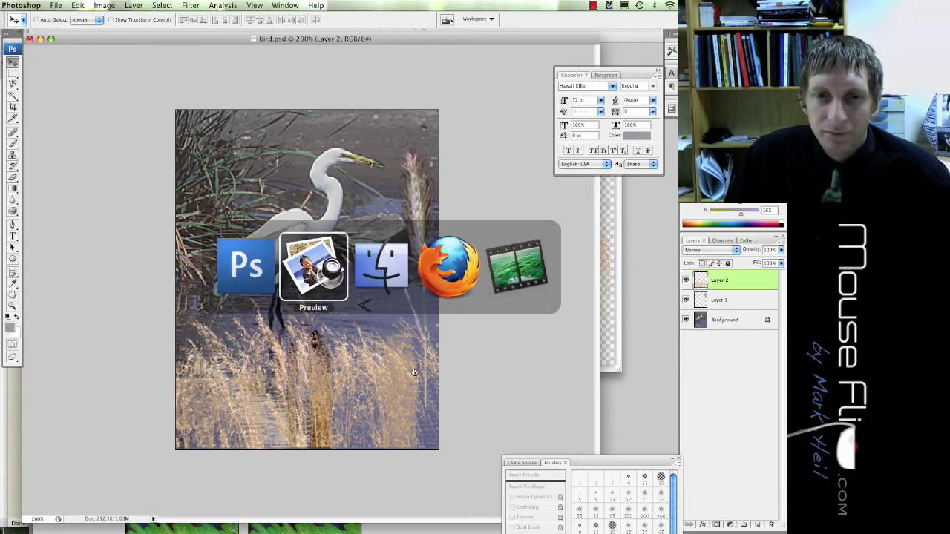
scroll(413, 371, "down", 10)
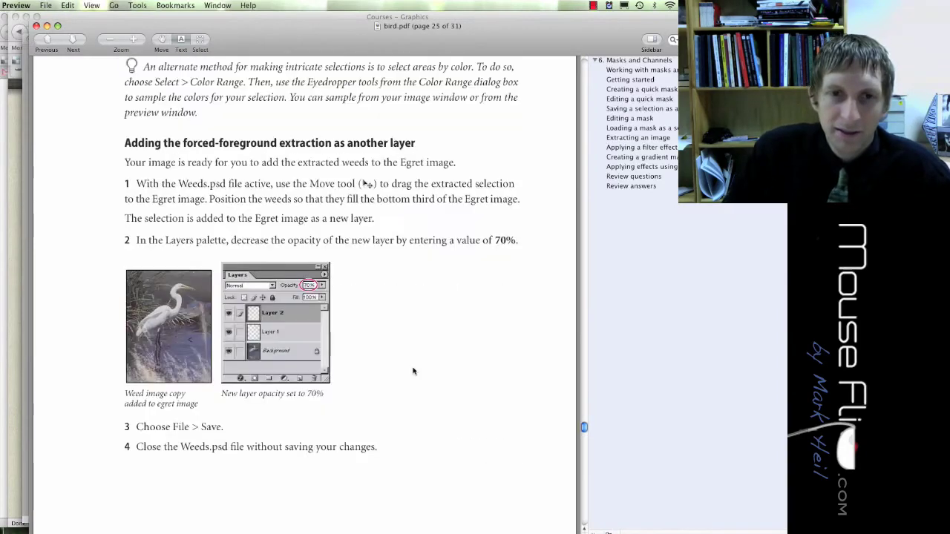
scroll(413, 371, "down", 10)
scroll(414, 371, "up", 10)
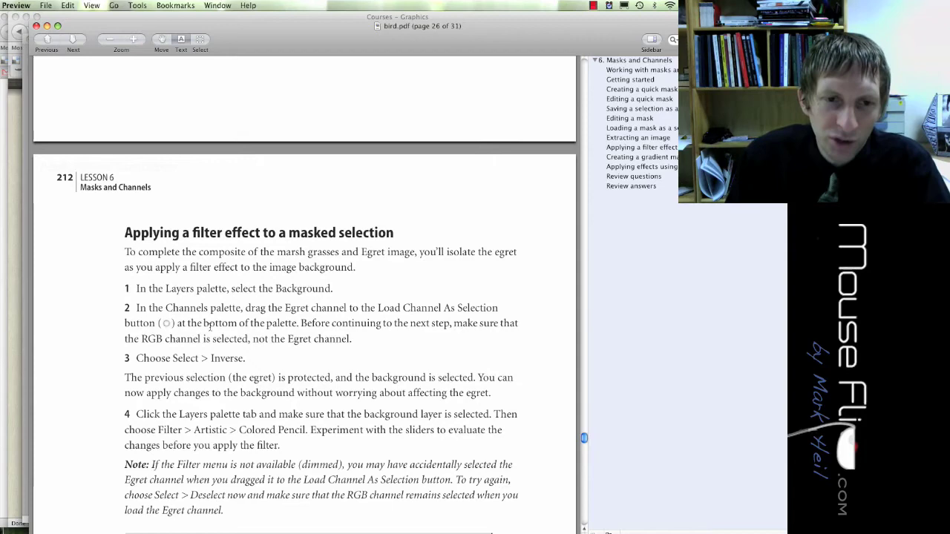
scroll(219, 323, "down", 1)
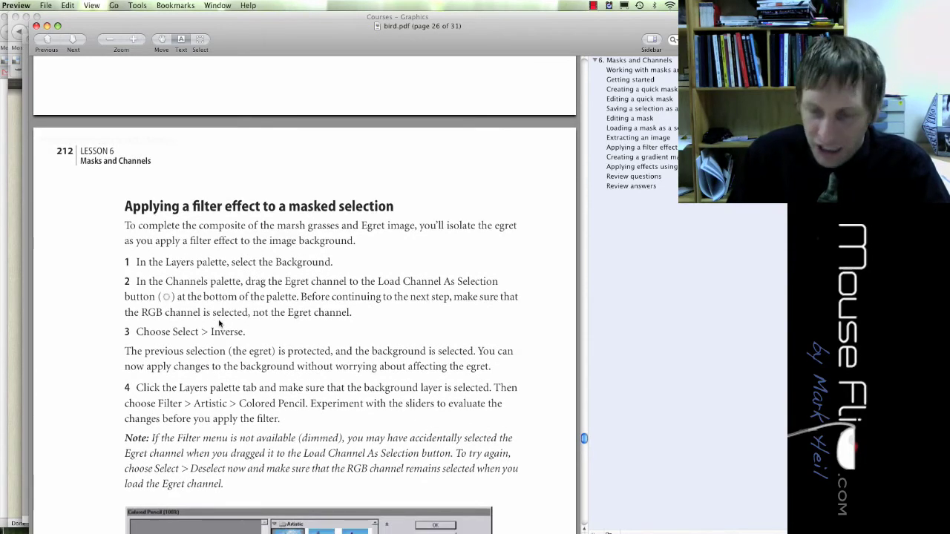
scroll(219, 323, "down", 2)
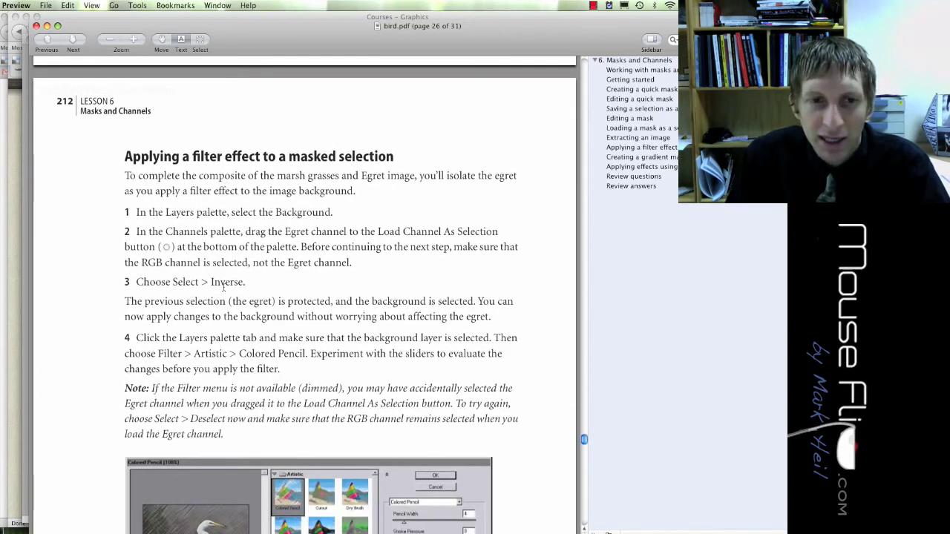
scroll(223, 288, "down", 6)
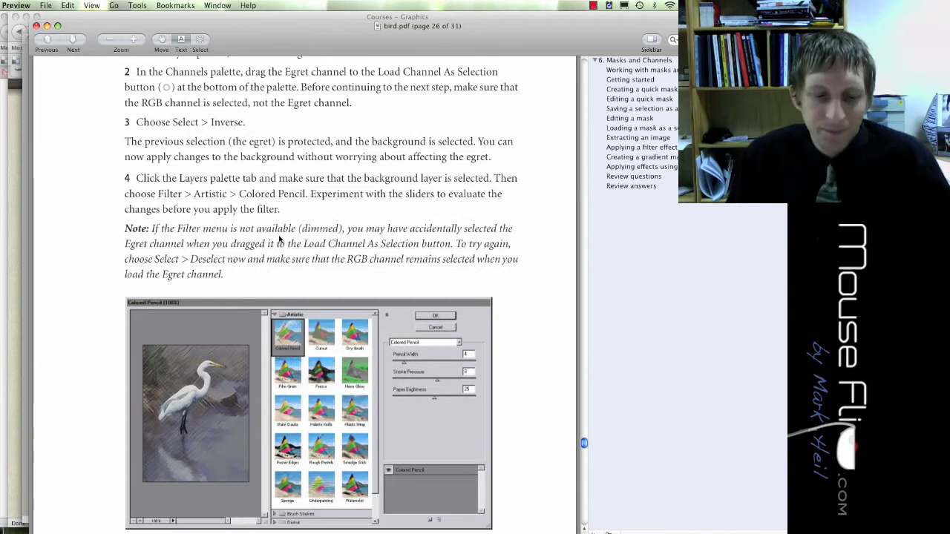
key("super+Tab")
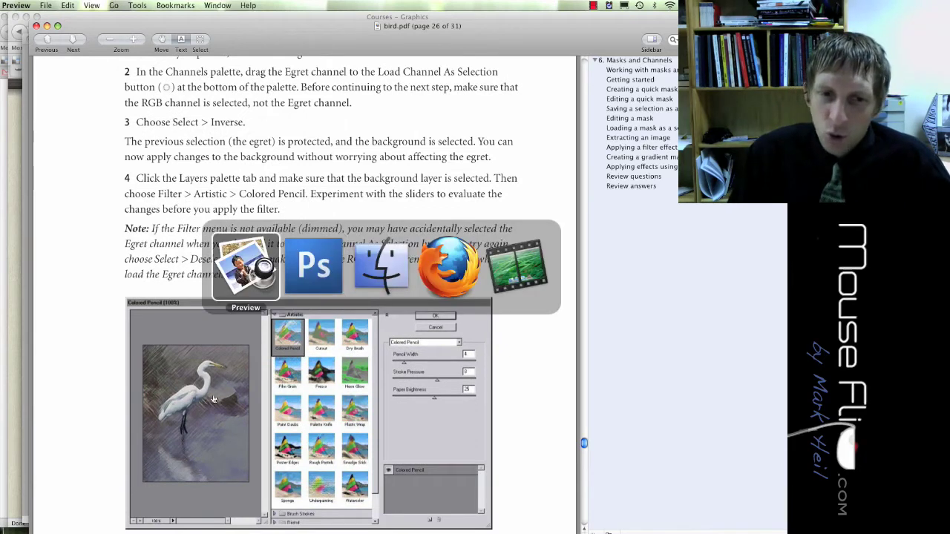
Select the Background layer and load the Egret channel as an inverted selection.
key("super+Tab")
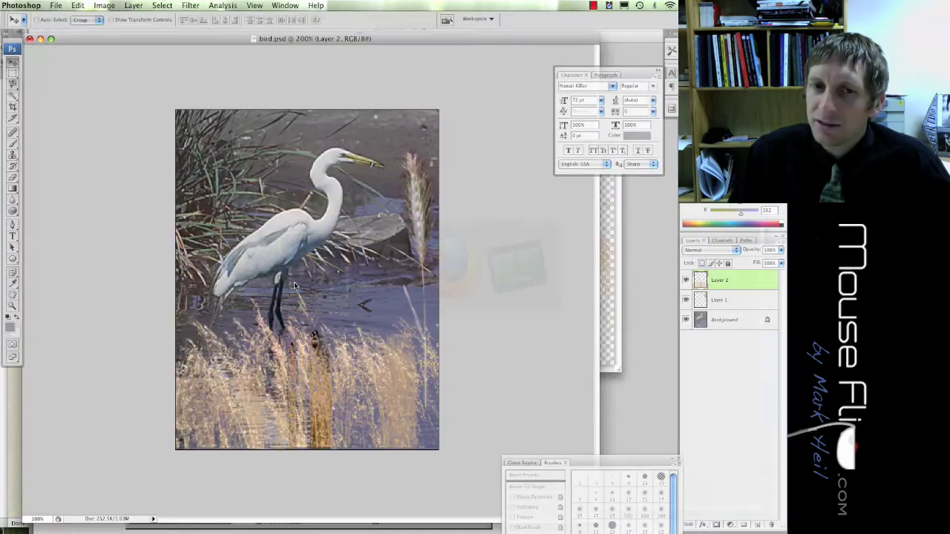
left_click(723, 320)
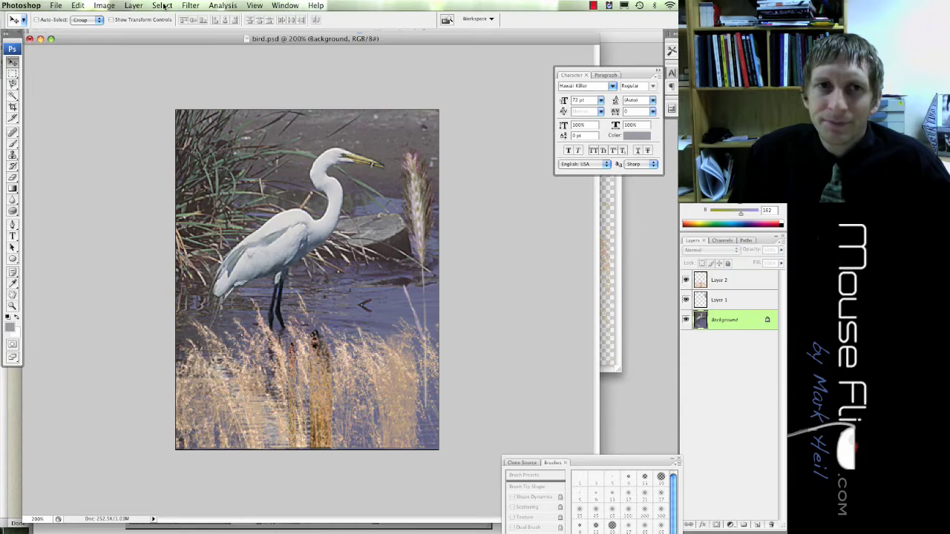
left_click(133, 6)
mouse_move(163, 5)
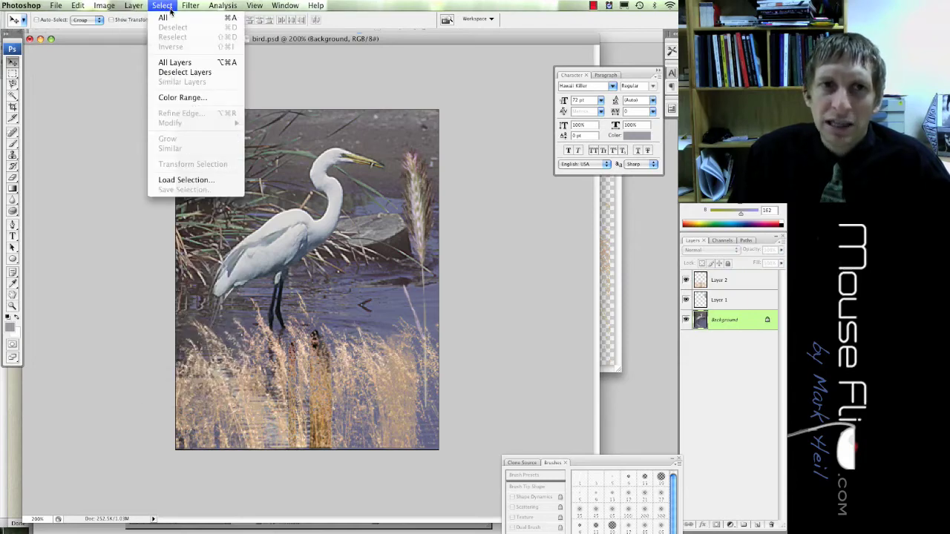
left_click(187, 179)
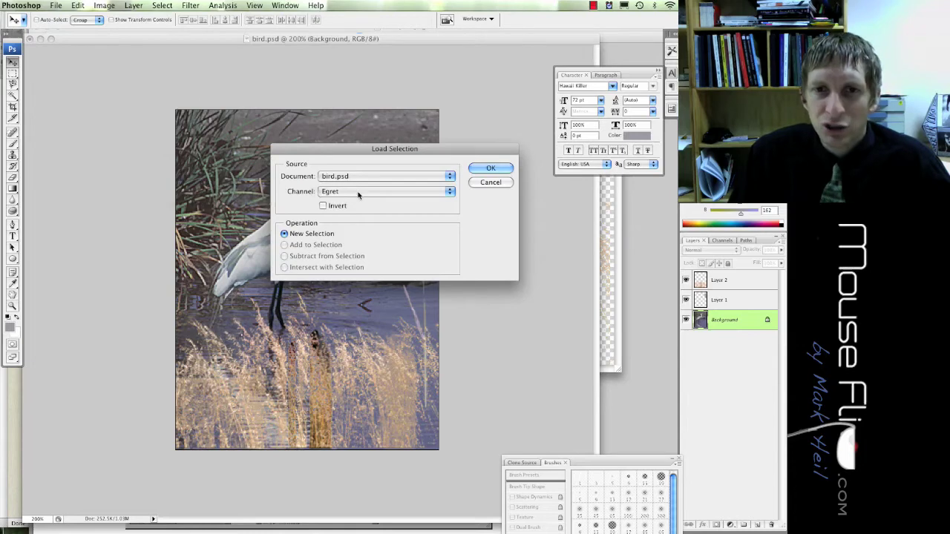
left_click(324, 206)
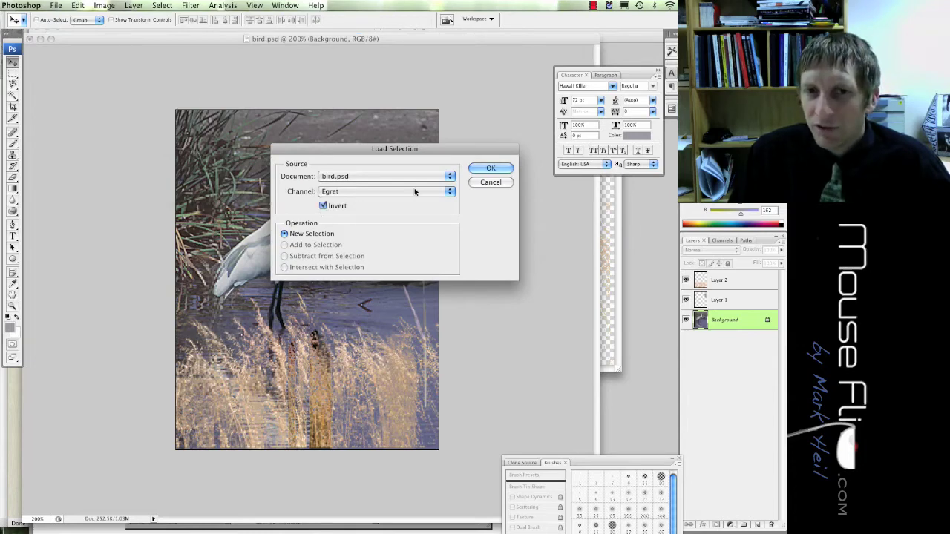
left_click(481, 169)
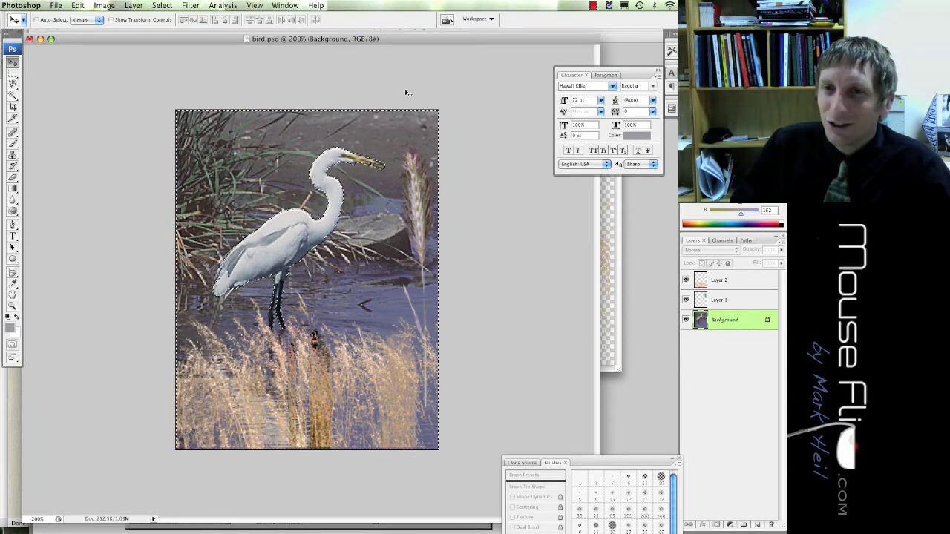
Apply Filter > Artistic > Colored Pencil to the selected background.
left_click(197, 6)
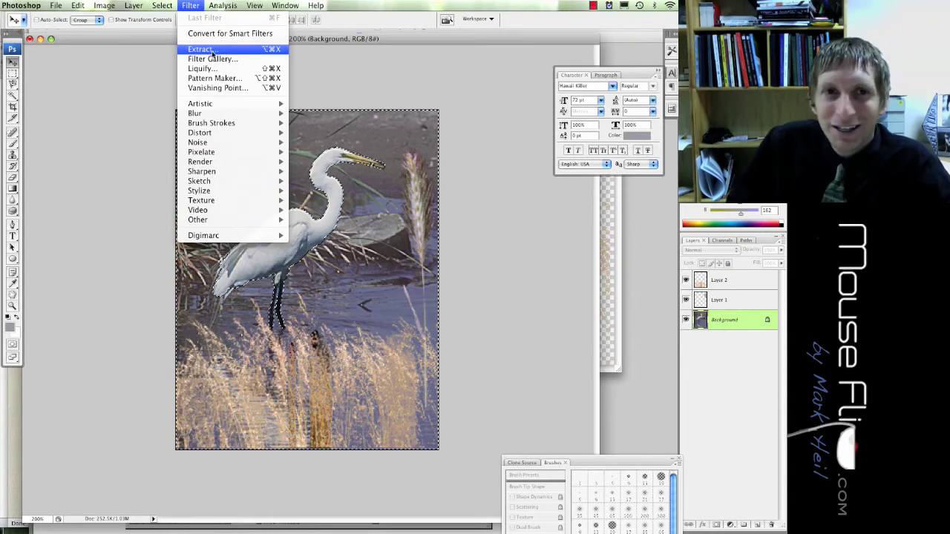
mouse_move(219, 104)
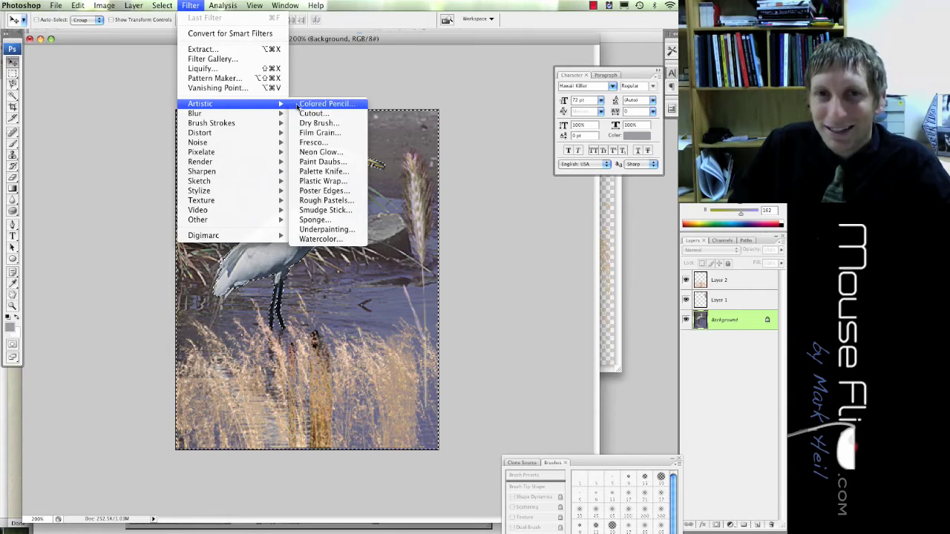
left_click(297, 104)
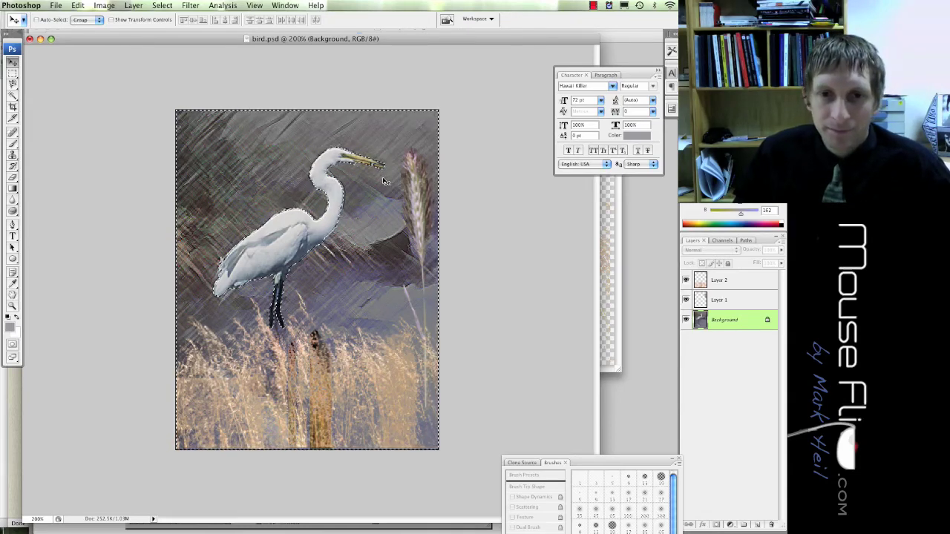
key("super+Tab")
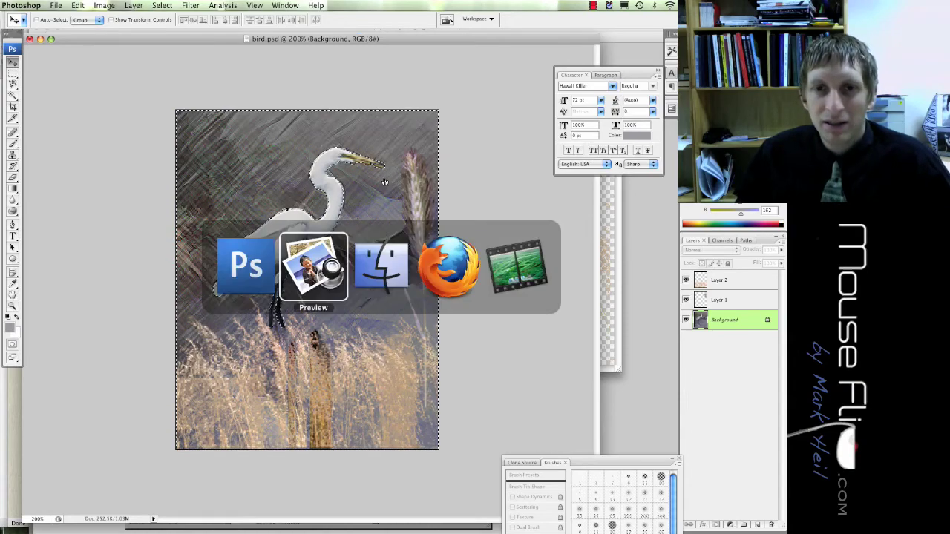
scroll(368, 239, "down", 10)
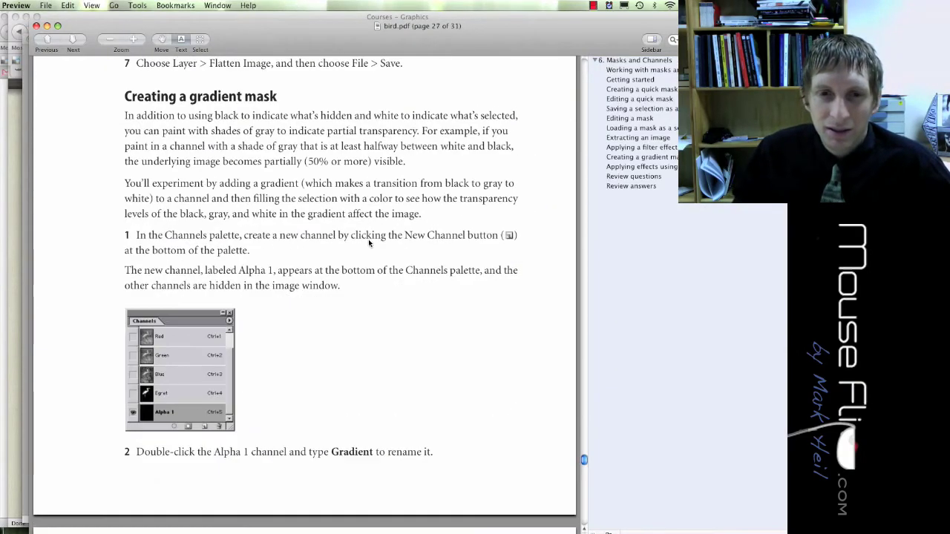
scroll(368, 241, "down", 2)
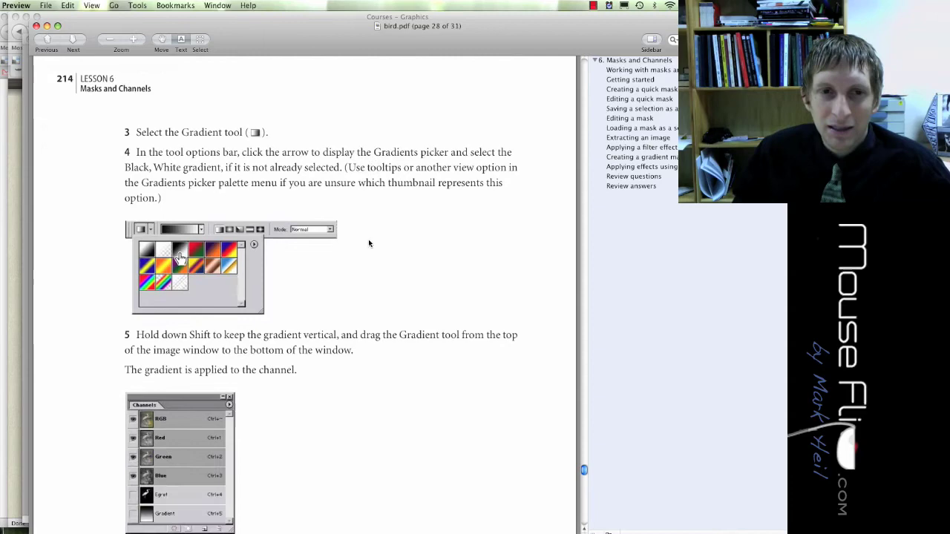
scroll(311, 156, "down", 15)
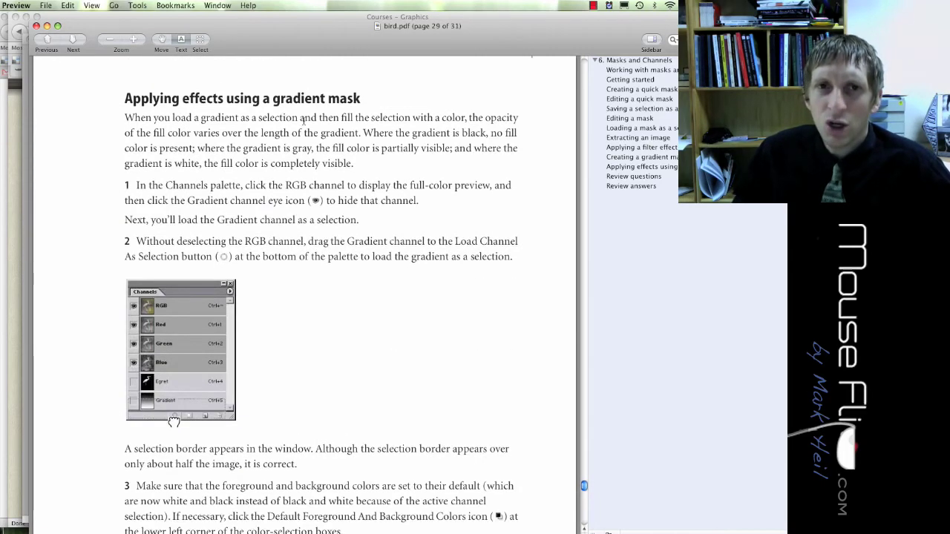
scroll(173, 422, "down", 18)
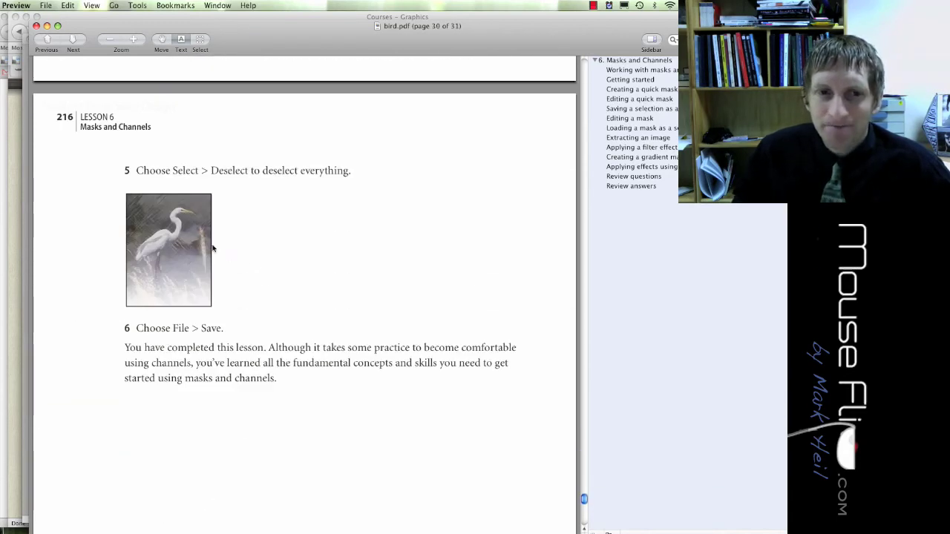
scroll(233, 245, "down", 15)
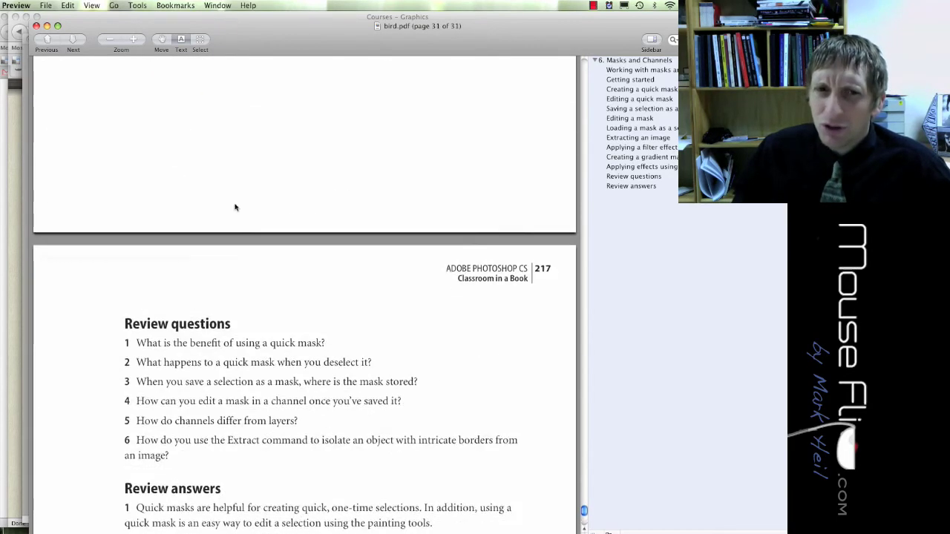
scroll(234, 207, "up", 8)
key("super+Tab")
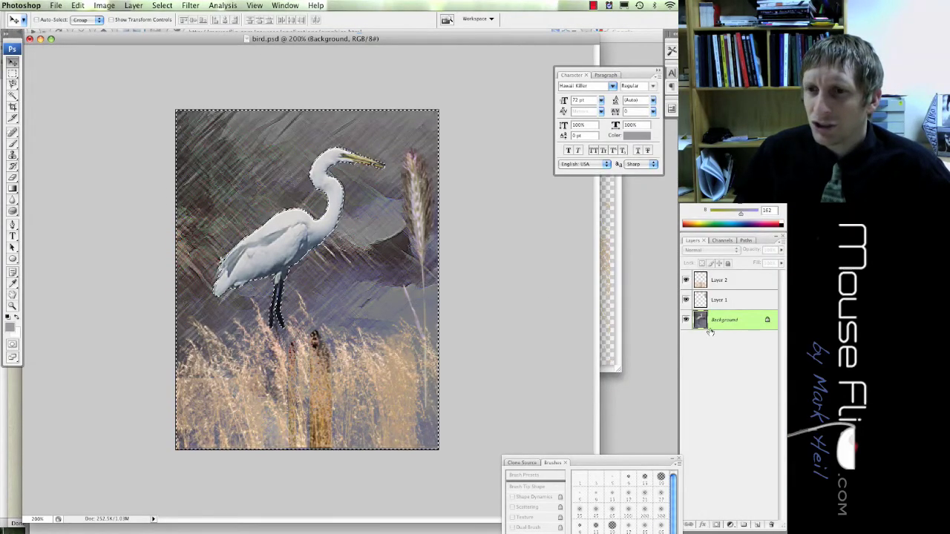
Add a new empty Alpha 1 channel in the Channels palette.
left_click(721, 241)
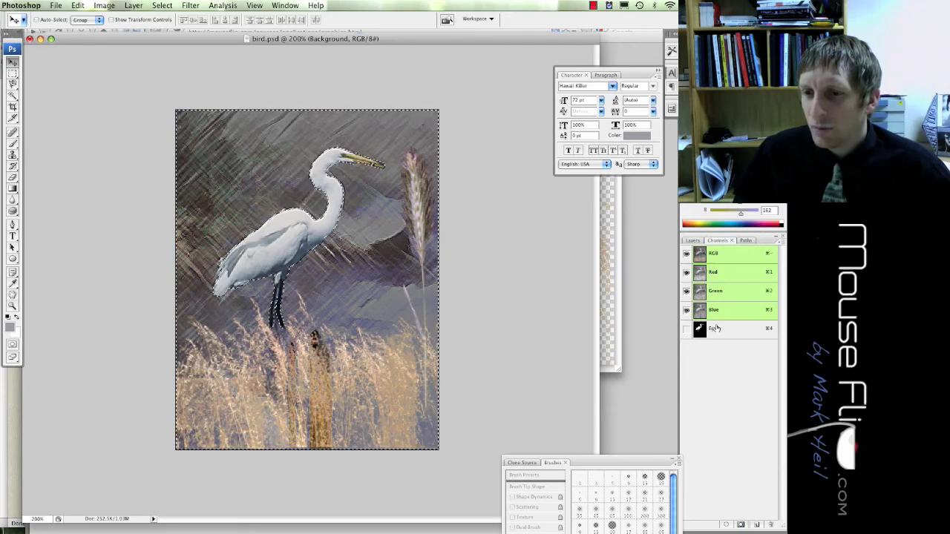
left_click(692, 240)
left_click(717, 241)
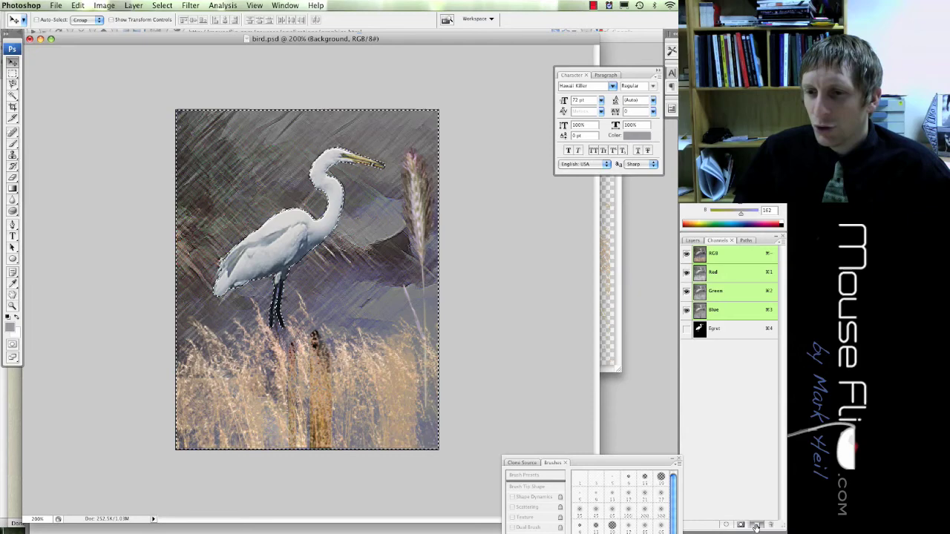
left_click(741, 526)
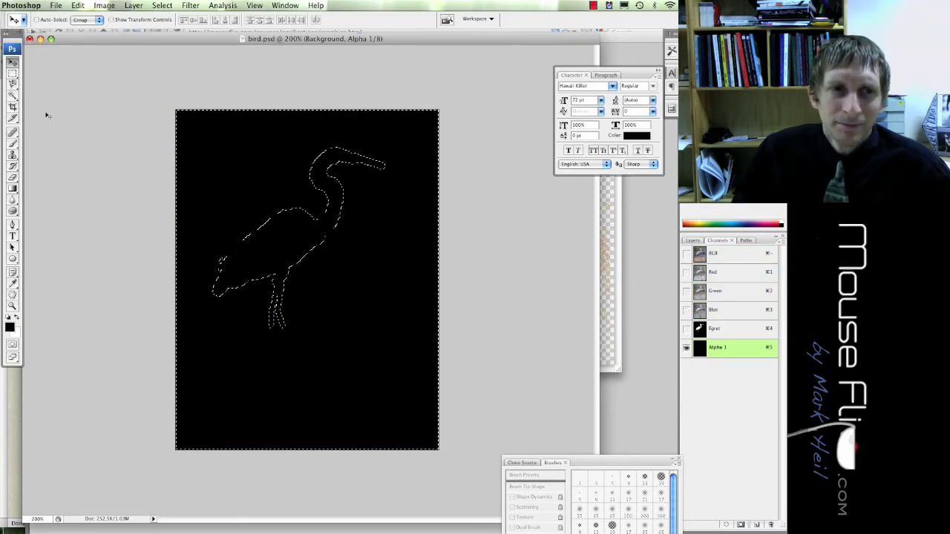
Fill Alpha 1 with a black-to-white vertical gradient, then return to the RGB composite.
left_click(12, 188)
left_click(68, 20)
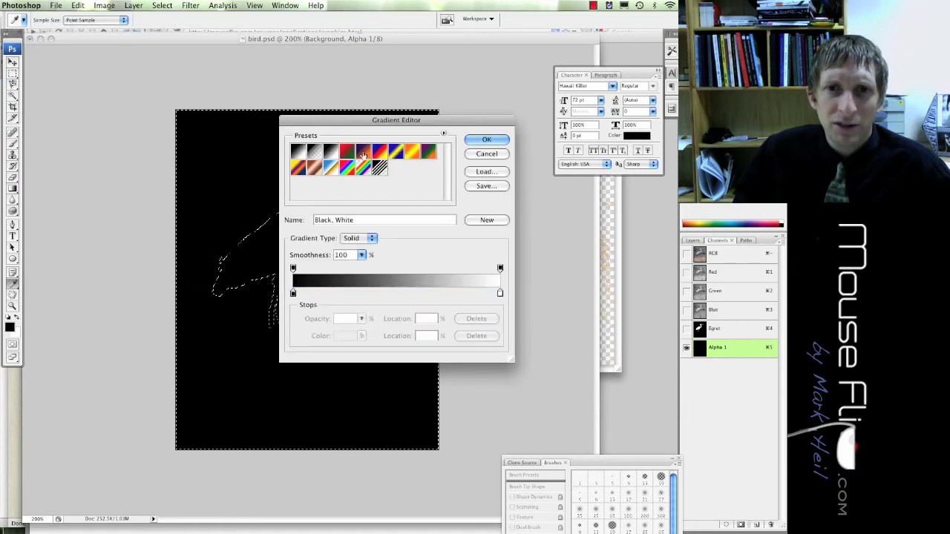
left_click(486, 140)
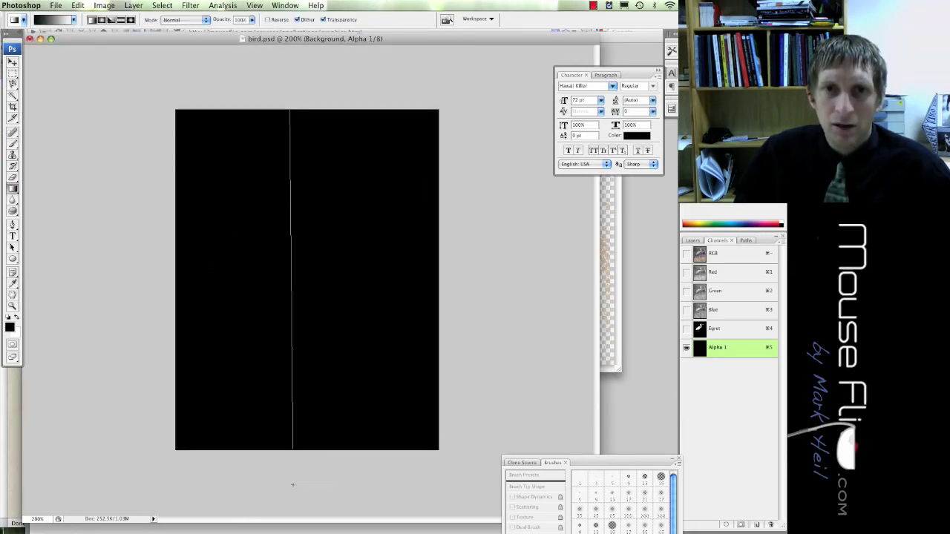
left_click_drag(292, 484, 293, 483)
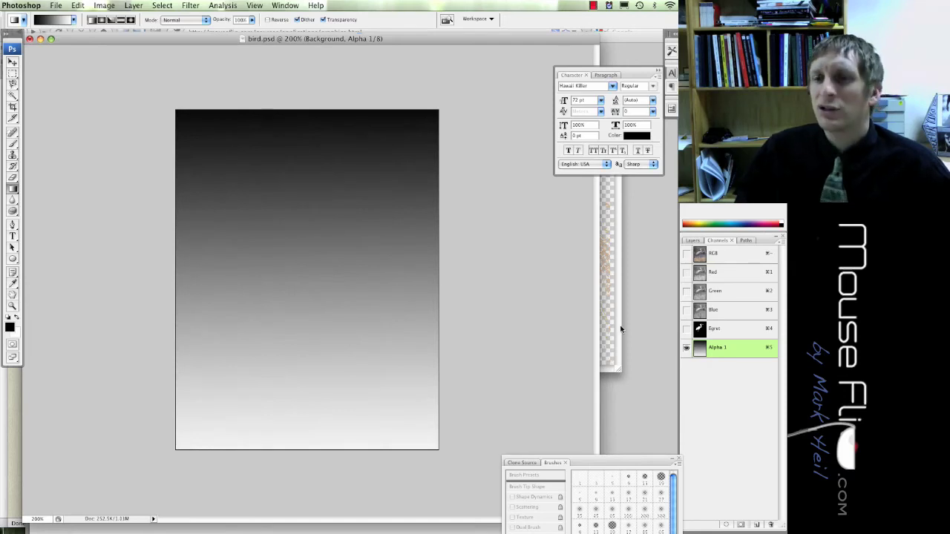
left_click(735, 258)
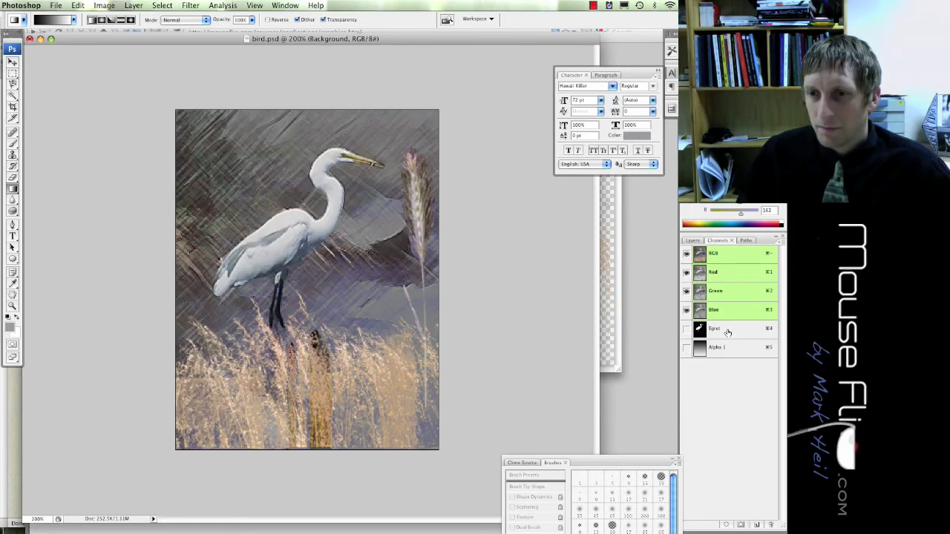
Load the Egret and Alpha 1 channels as selections, then return to RGB and the Layers list.
left_click_drag(727, 332, 726, 388)
left_click_drag(726, 524, 726, 525)
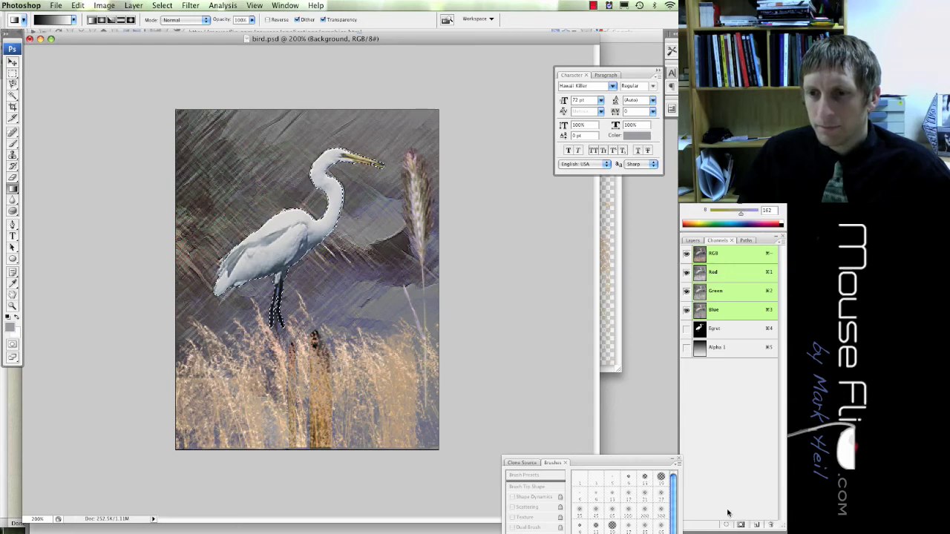
left_click(718, 347)
left_click_drag(720, 402, 726, 524)
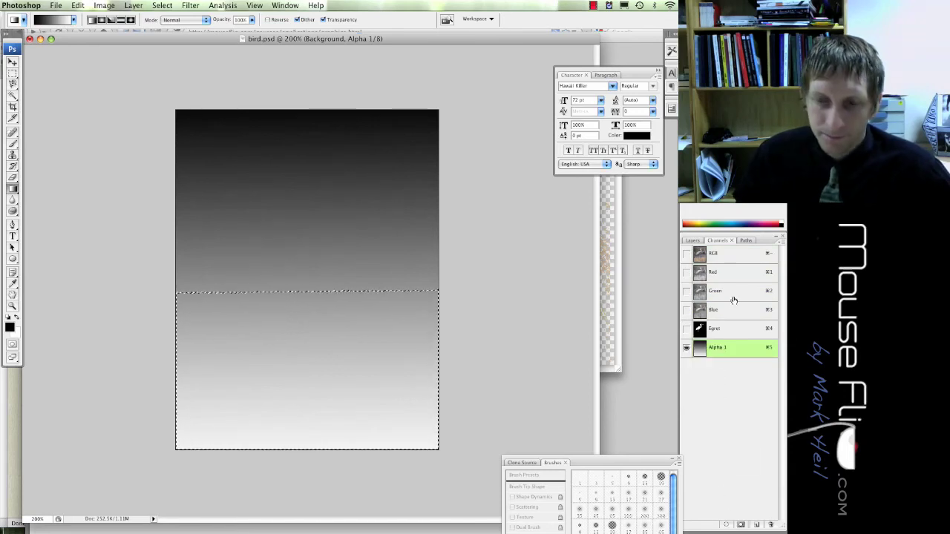
left_click(728, 255)
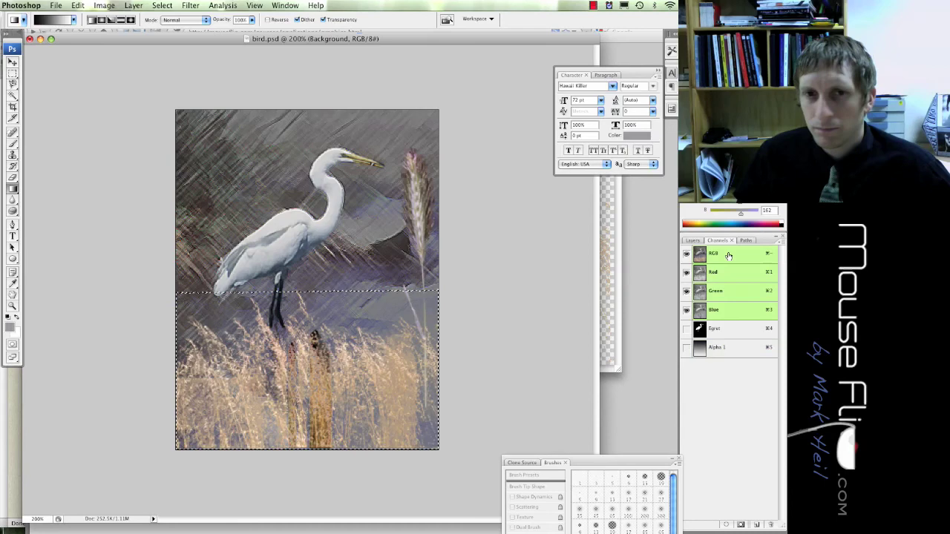
left_click(700, 242)
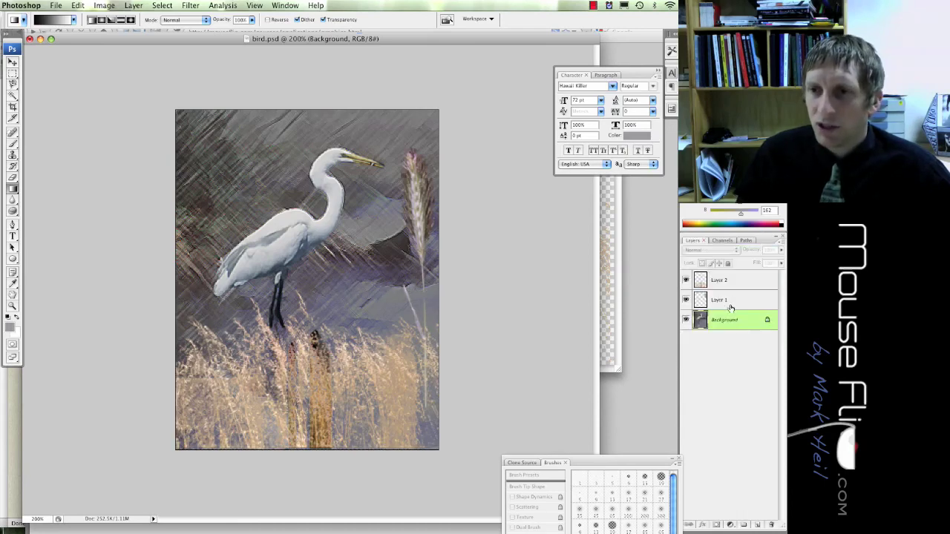
Add Layer 3 with a top-to-bottom black-to-white gradient, move it to the top, and lower its opacity.
left_click(758, 526)
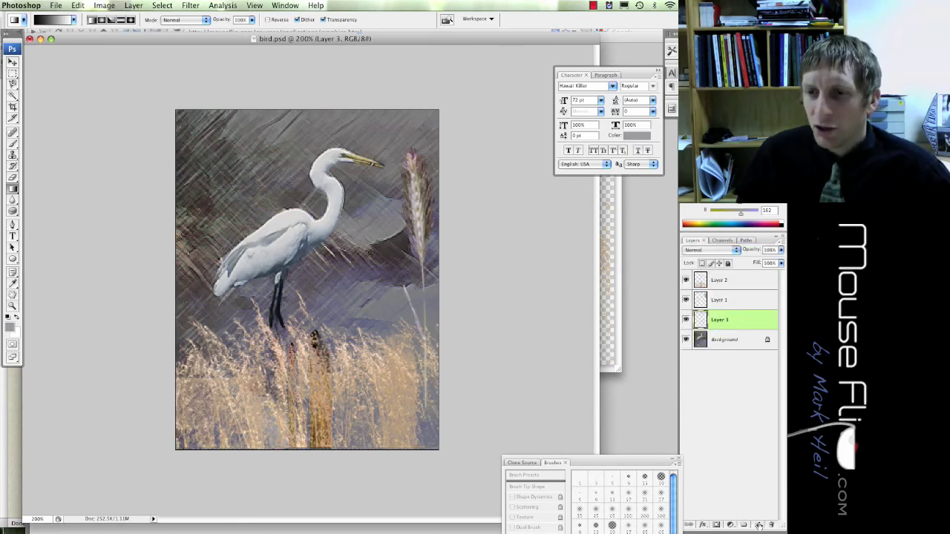
left_click_drag(296, 112, 300, 460)
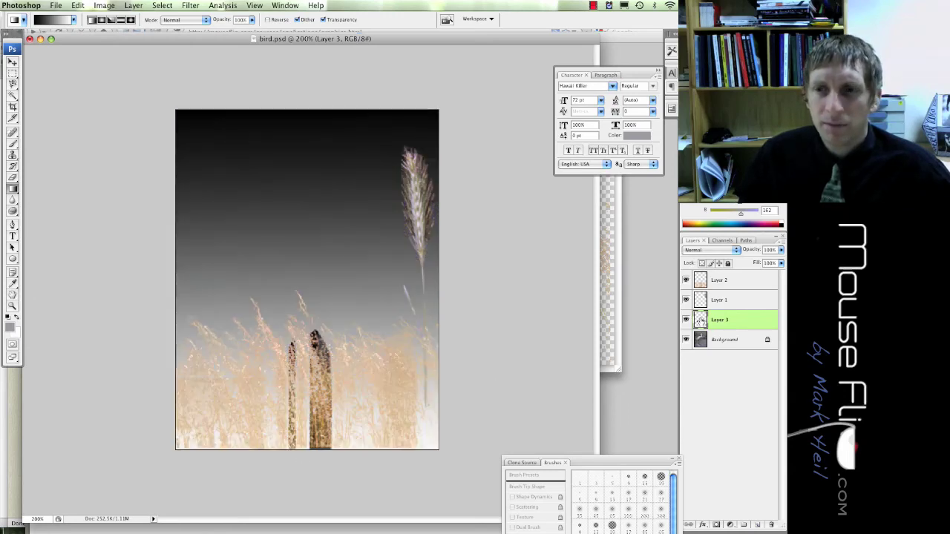
left_click_drag(700, 320, 748, 263)
left_click(780, 253)
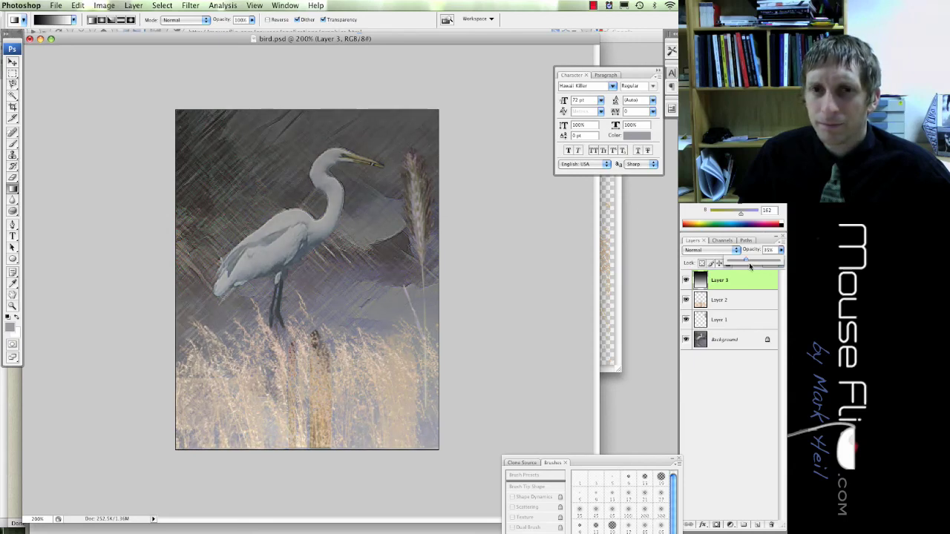
left_click_drag(750, 261, 740, 261)
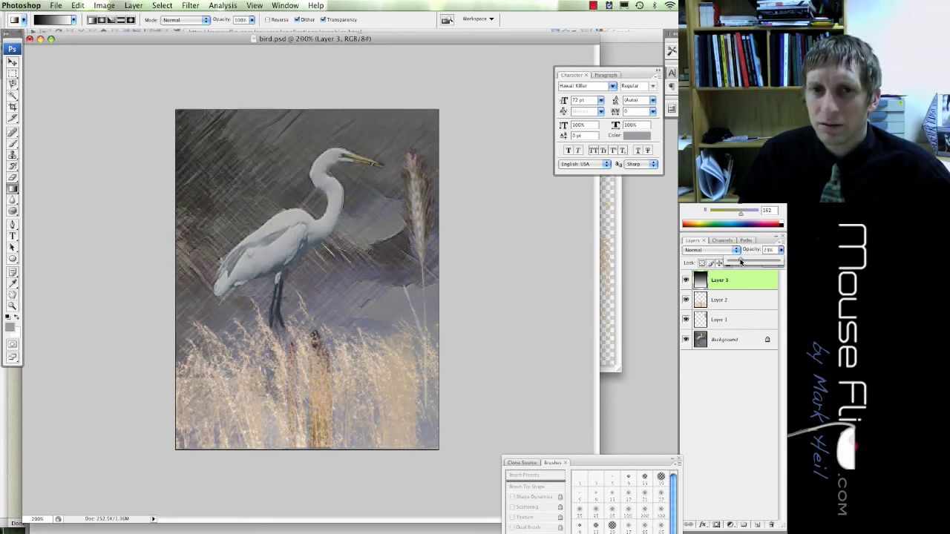